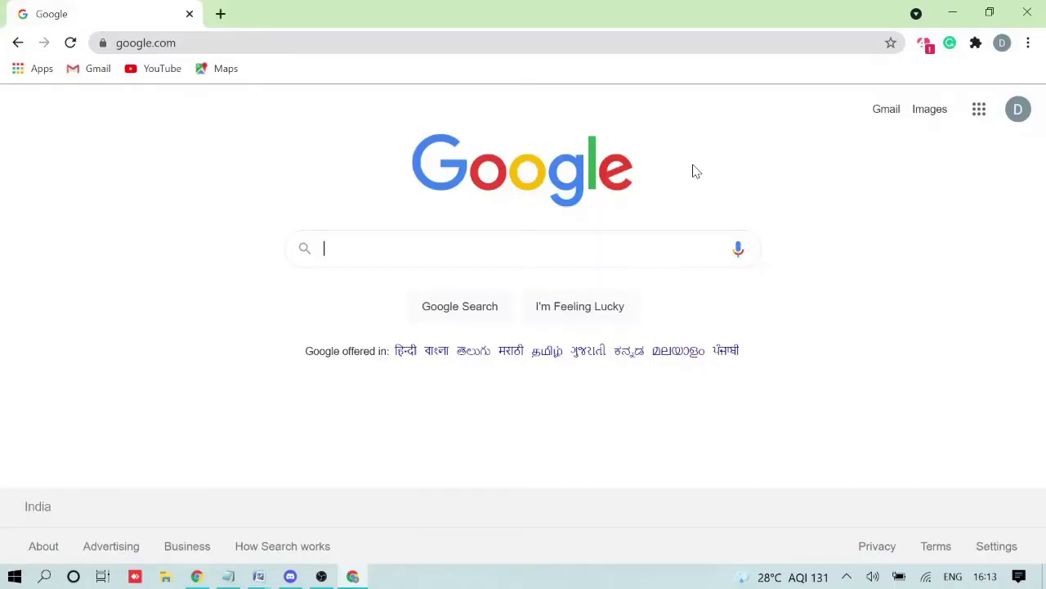
Step: Search Google for 'better discord'
text(better disc)
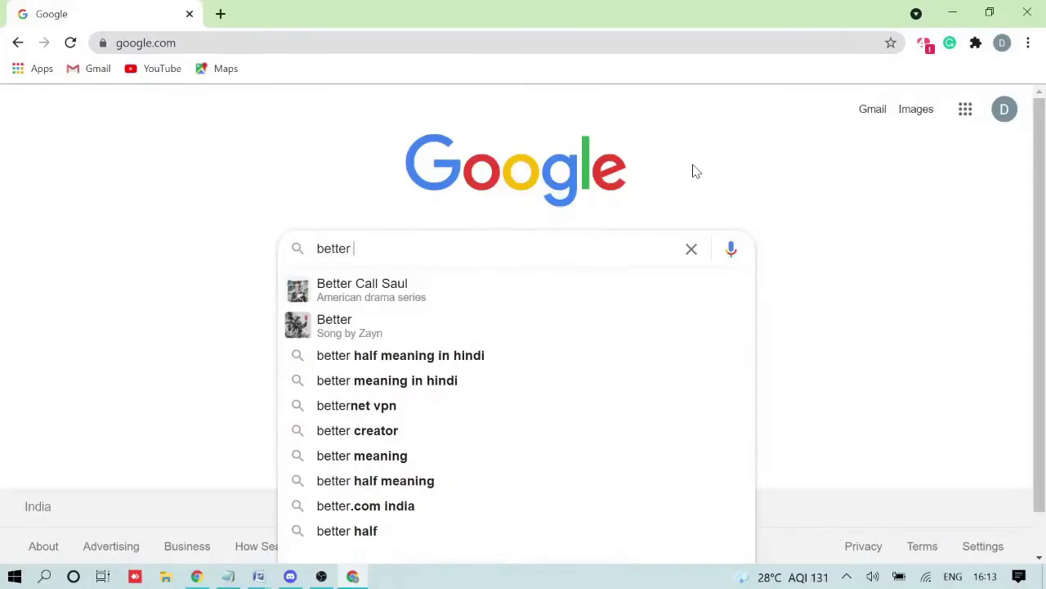
text(ord)
key(Return)
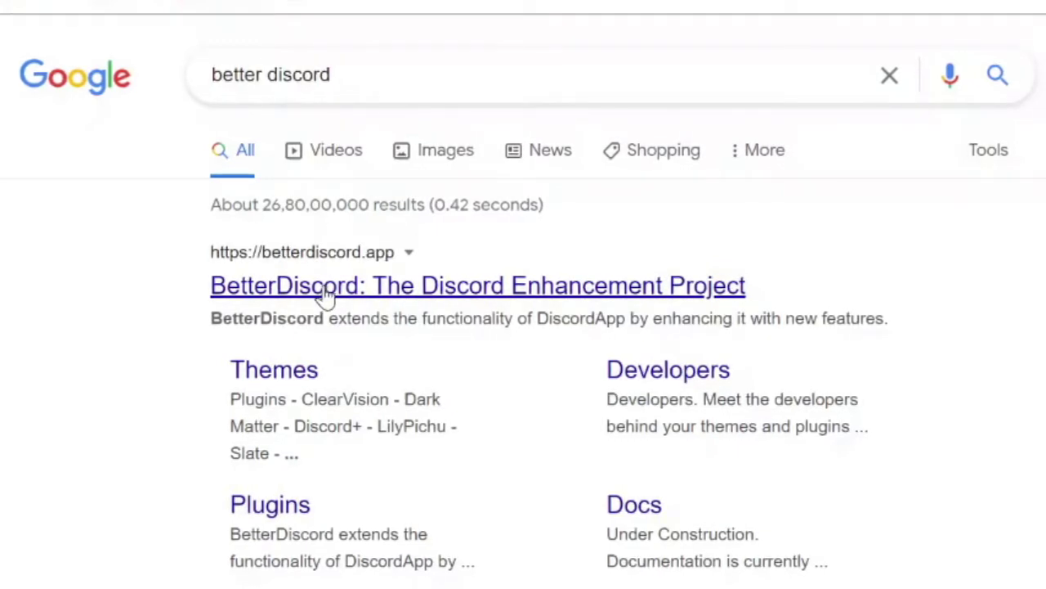
Step: Download the BetterDiscord v1.1.1 Windows installer from betterdiscord.app and launch it
click(326, 288)
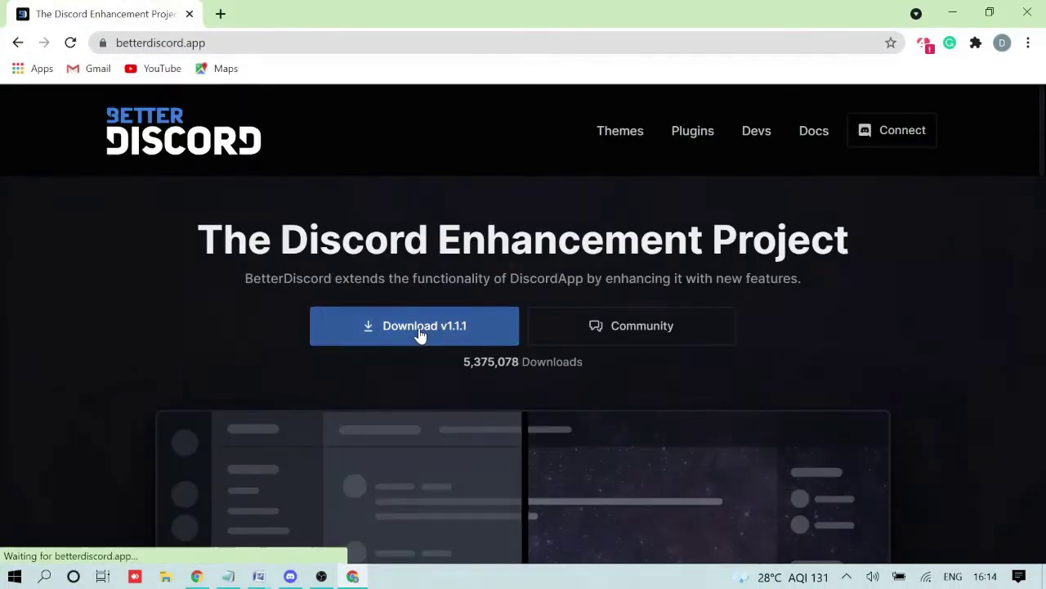
click(417, 332)
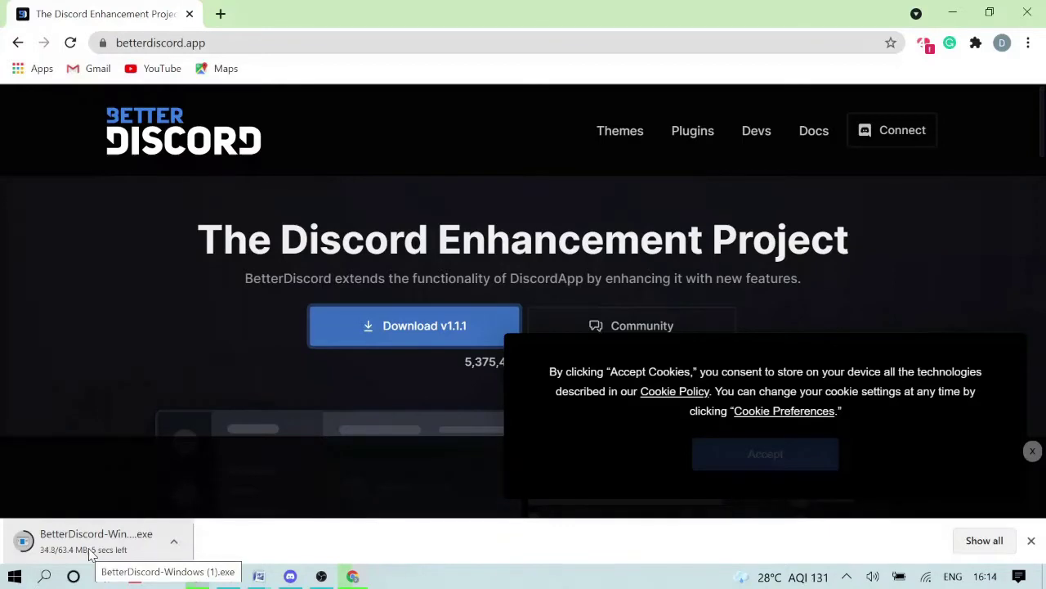
click(138, 543)
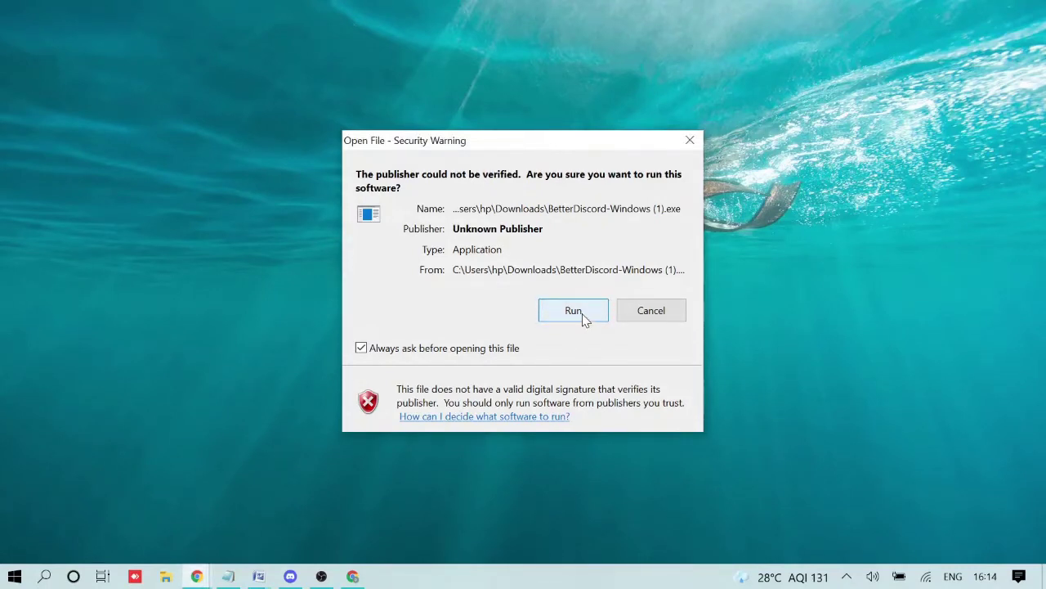
Step: Allow the unverified BetterDiscord installer to run and accept its license agreement
click(585, 314)
right_click(571, 129)
click(698, 171)
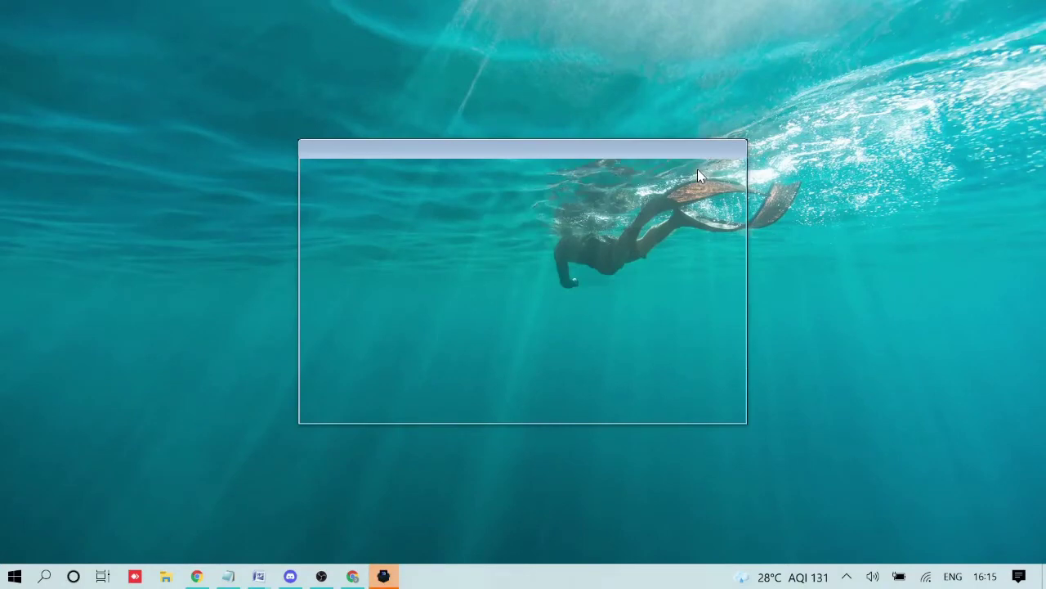
click(293, 575)
click(383, 576)
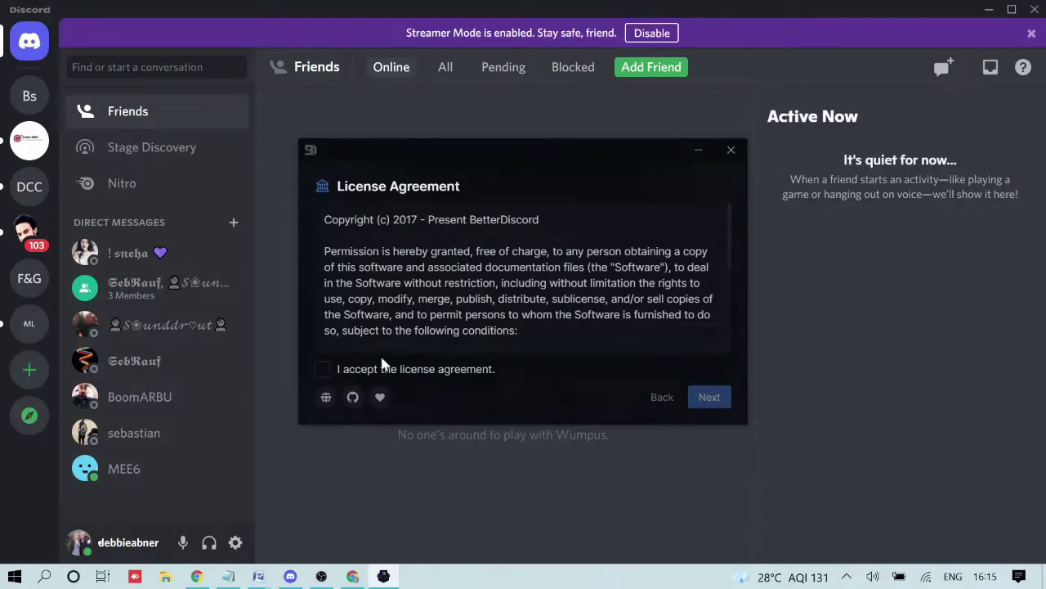
click(324, 371)
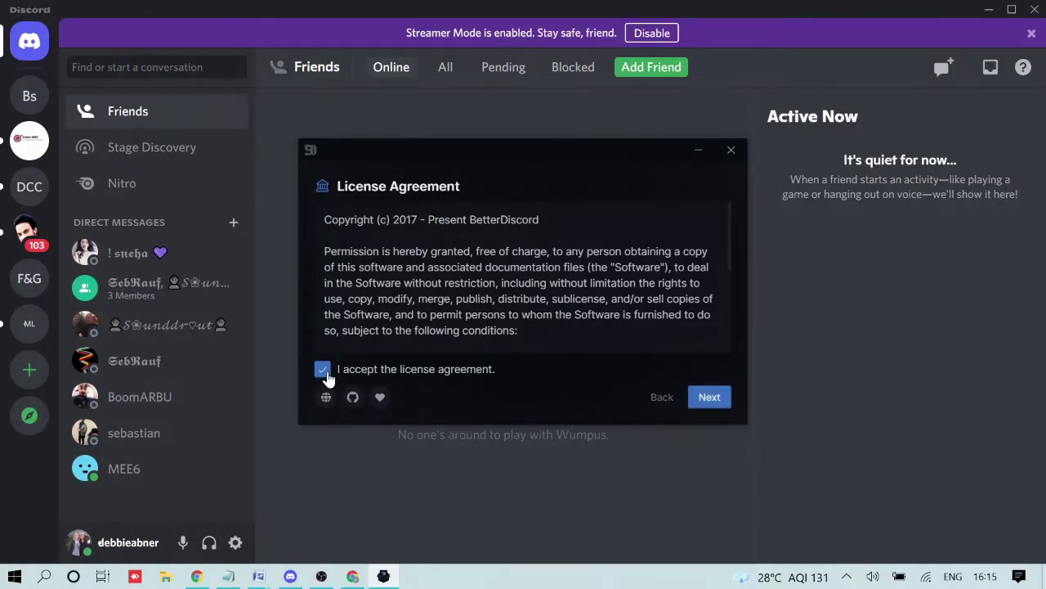
click(722, 399)
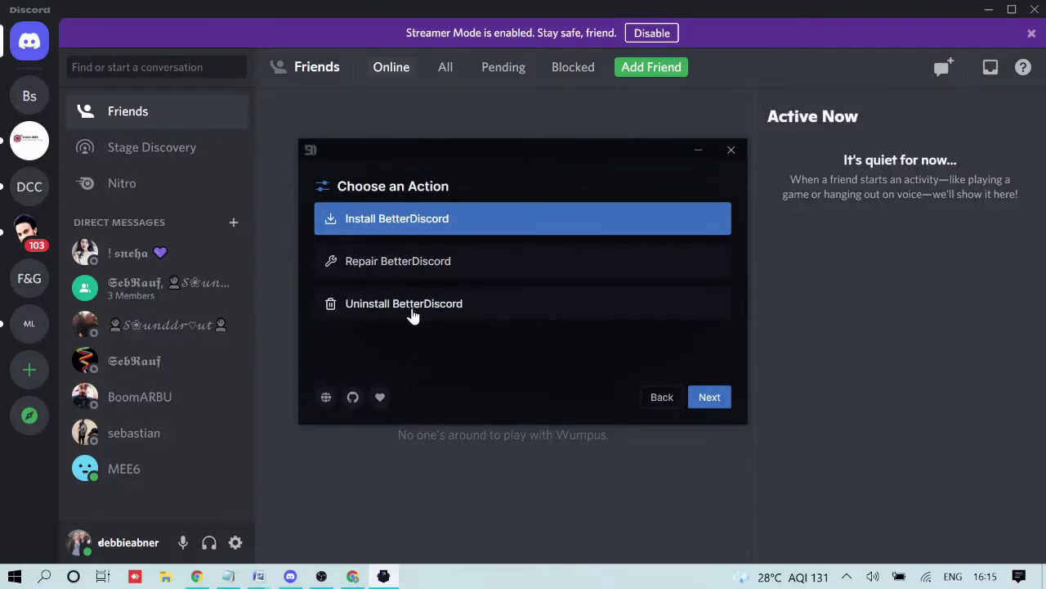
Step: Install BetterDiscord into Discord PTB only, leaving regular Discord unselected
click(708, 398)
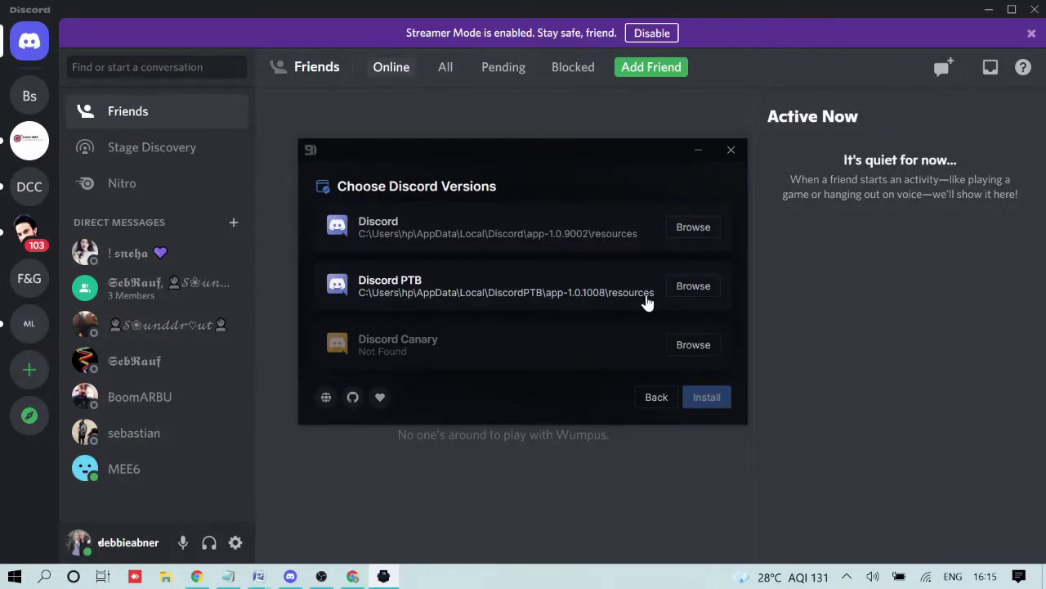
click(505, 301)
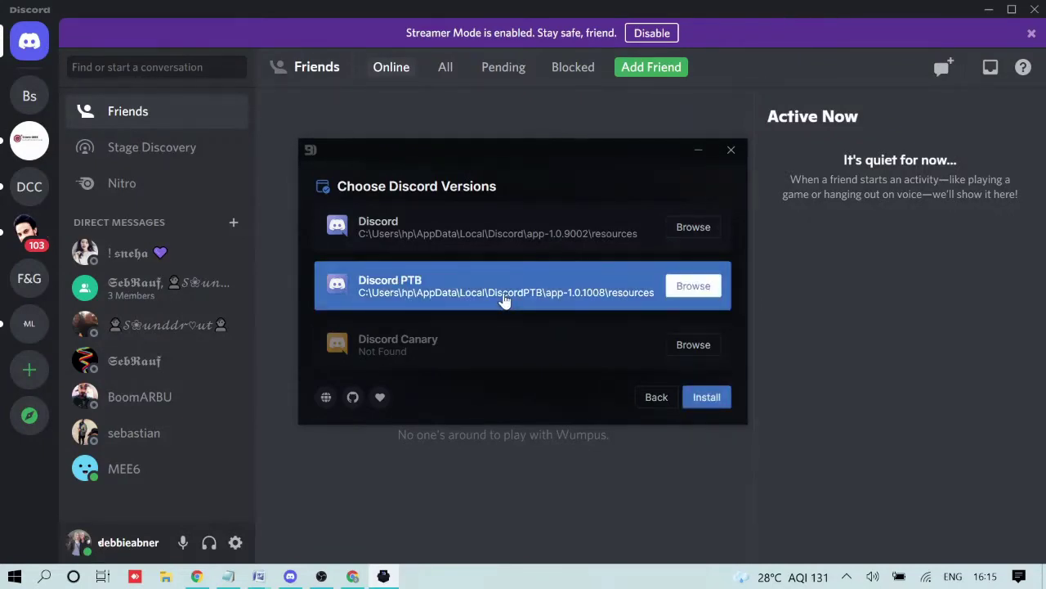
click(400, 234)
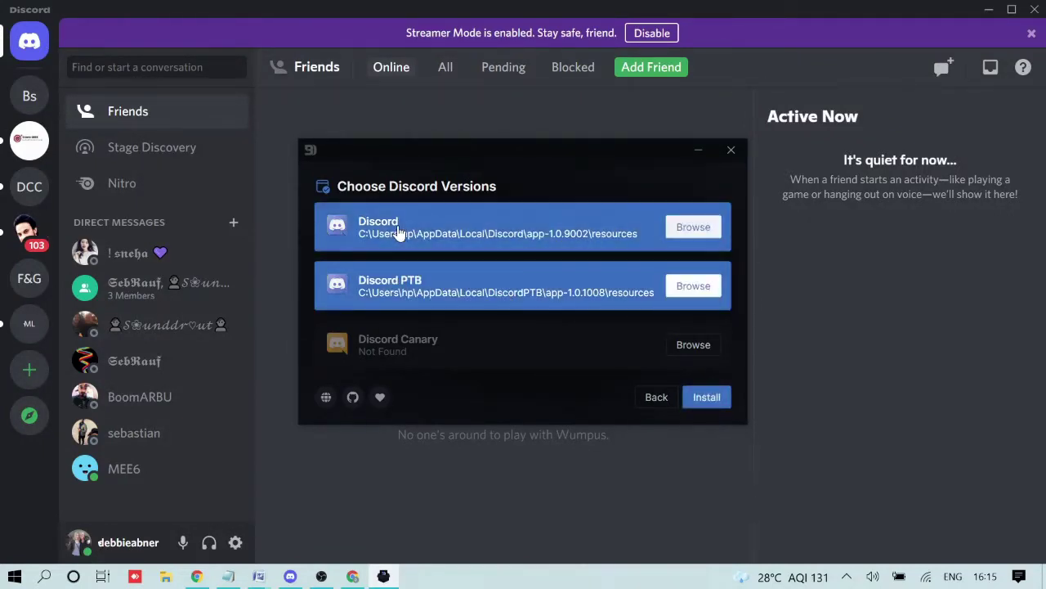
click(398, 234)
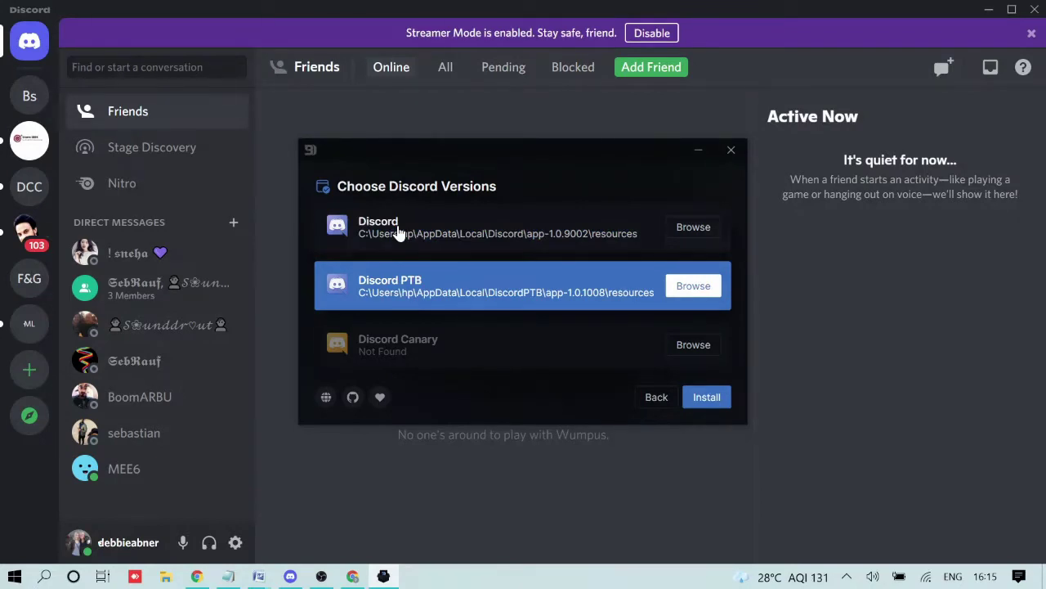
click(398, 233)
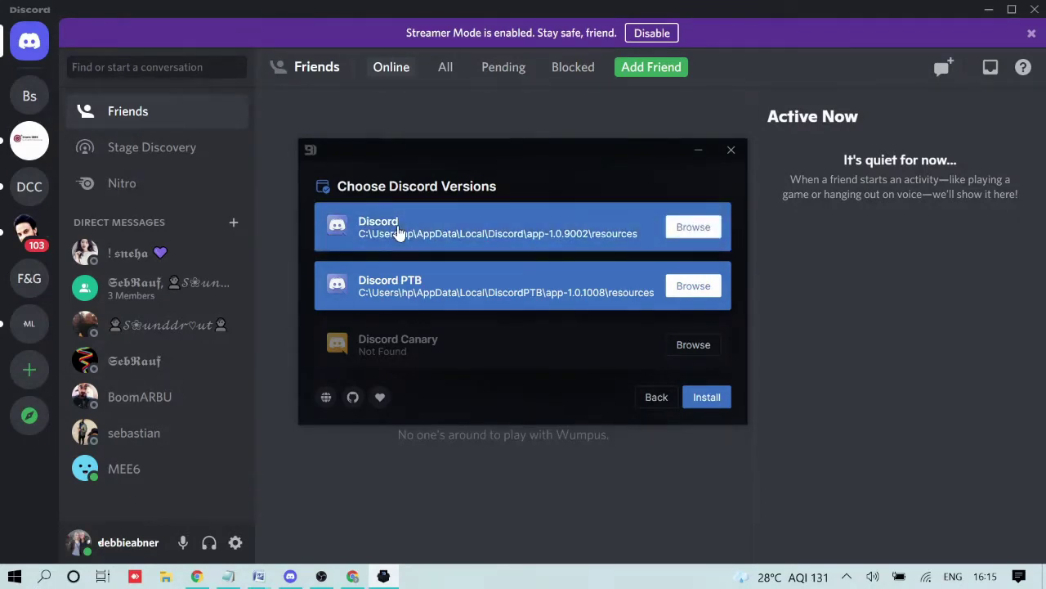
click(419, 226)
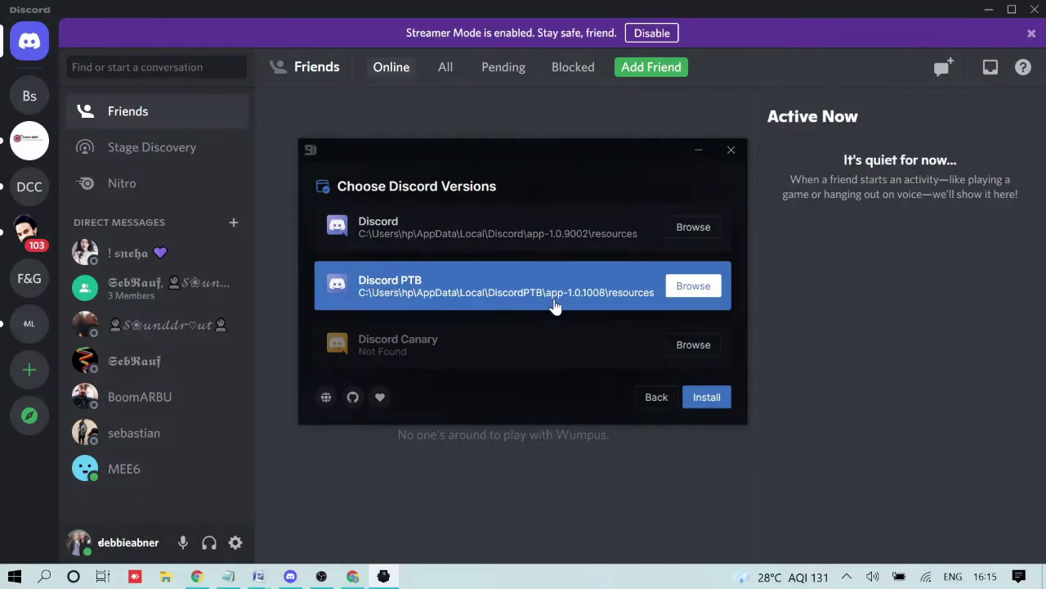
click(708, 398)
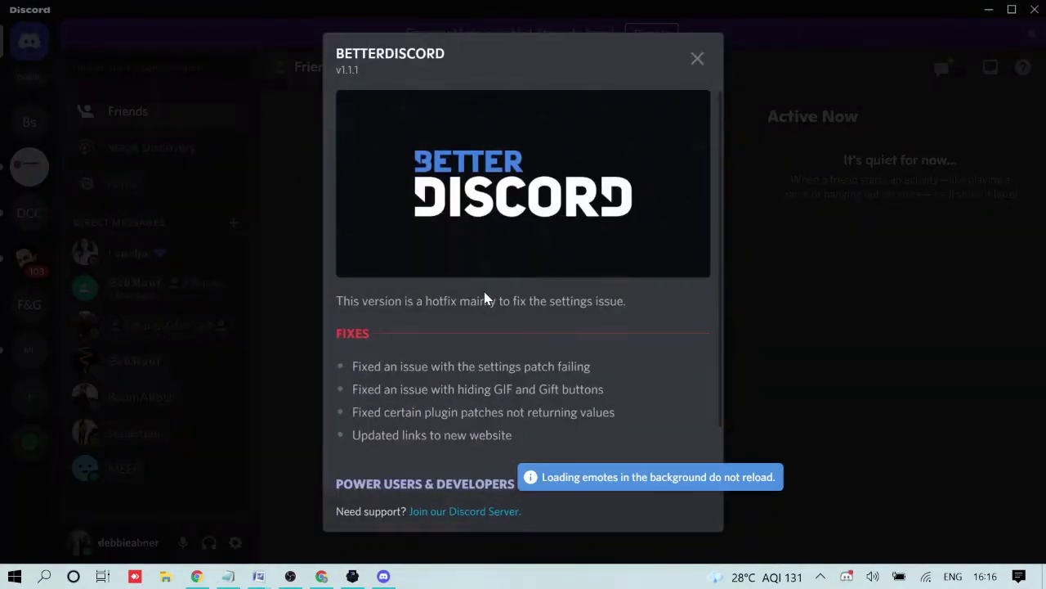
Step: Scroll through the BetterDiscord v1.1.1 changelog, then close it
scroll(468, 309, down, 1)
scroll(467, 310, up, 1)
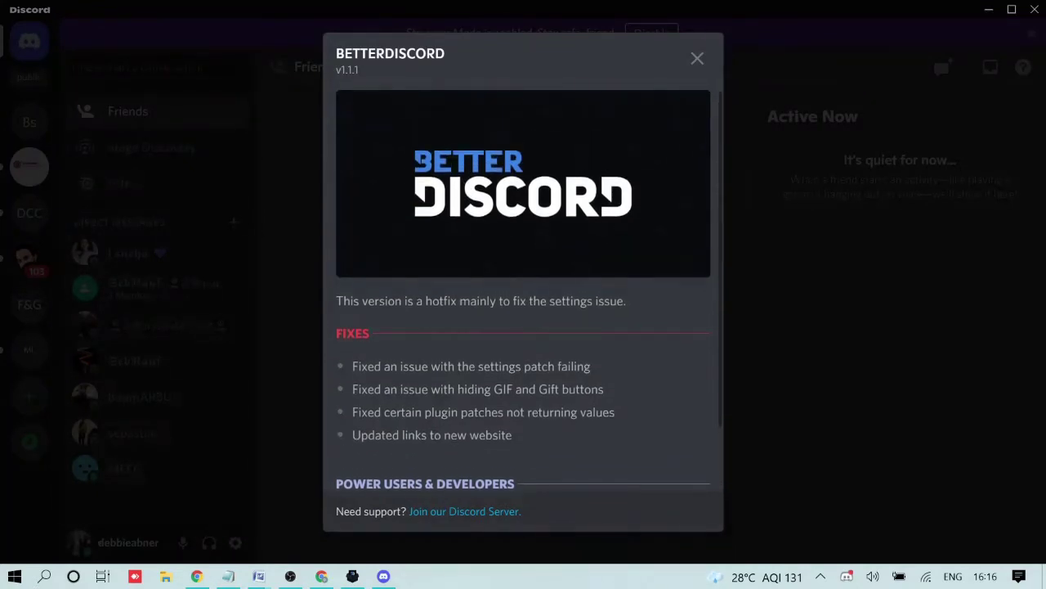
scroll(458, 319, down, 1)
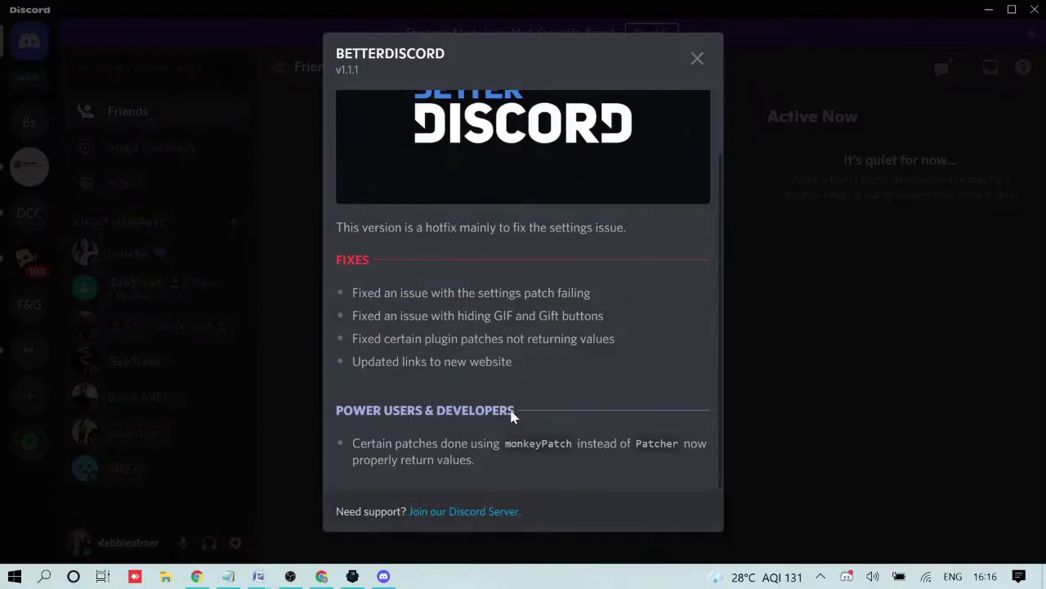
scroll(552, 278, up, 1)
scroll(553, 278, up, 1)
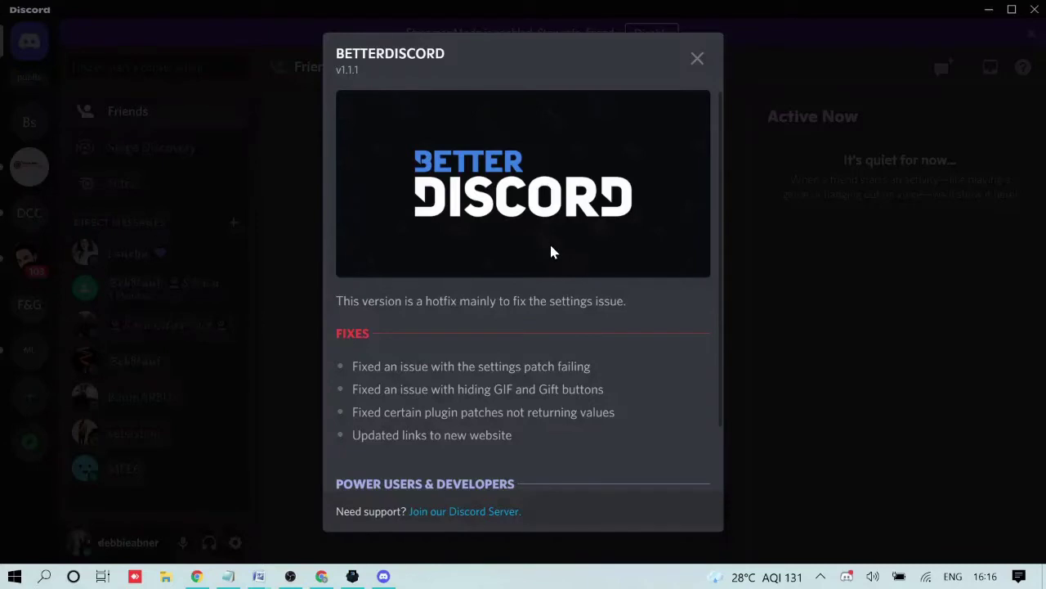
click(697, 62)
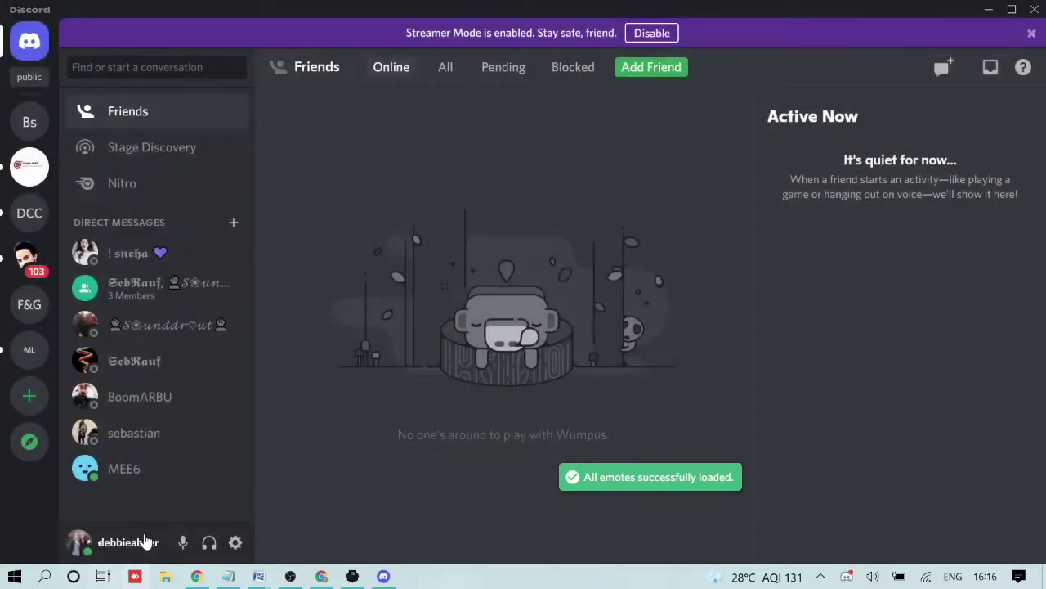
Step: Browse BetterDiscord's settings sections, ending on the empty Plugins page, then return to betterdiscord.app in Chrome
click(239, 546)
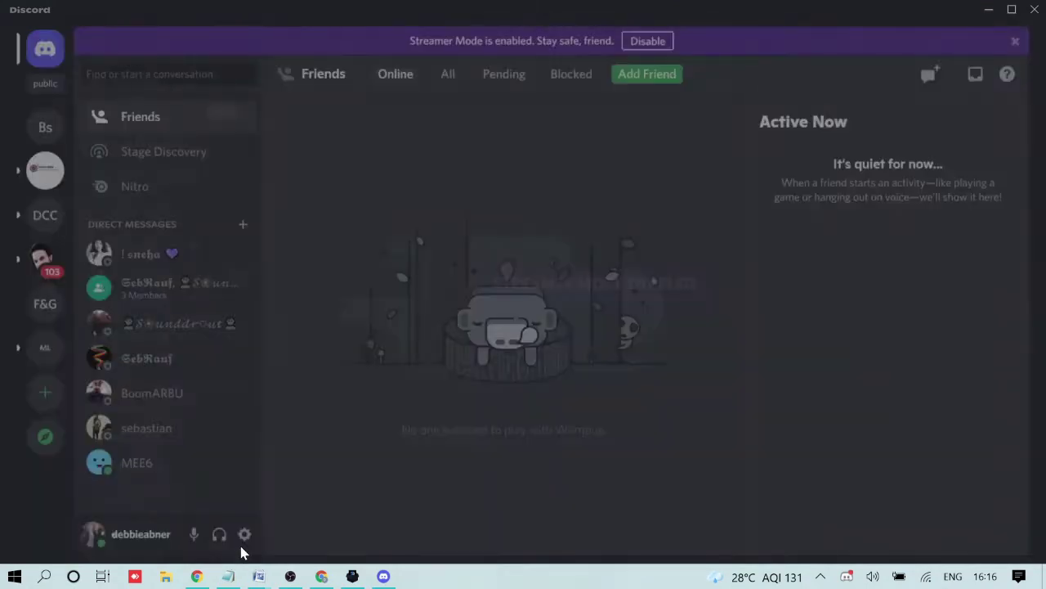
scroll(175, 361, down, 6)
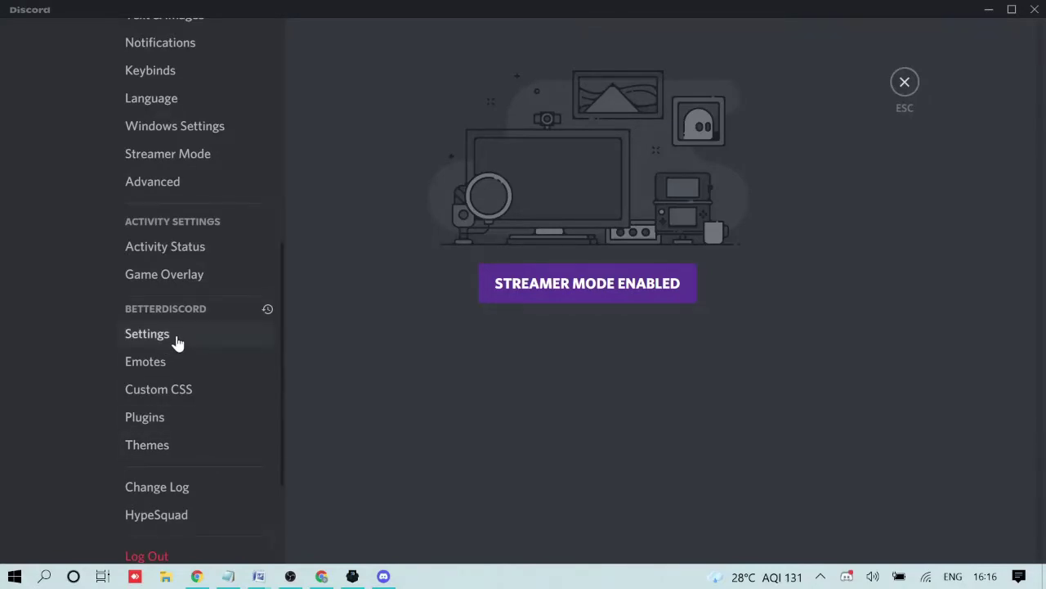
click(161, 364)
click(166, 389)
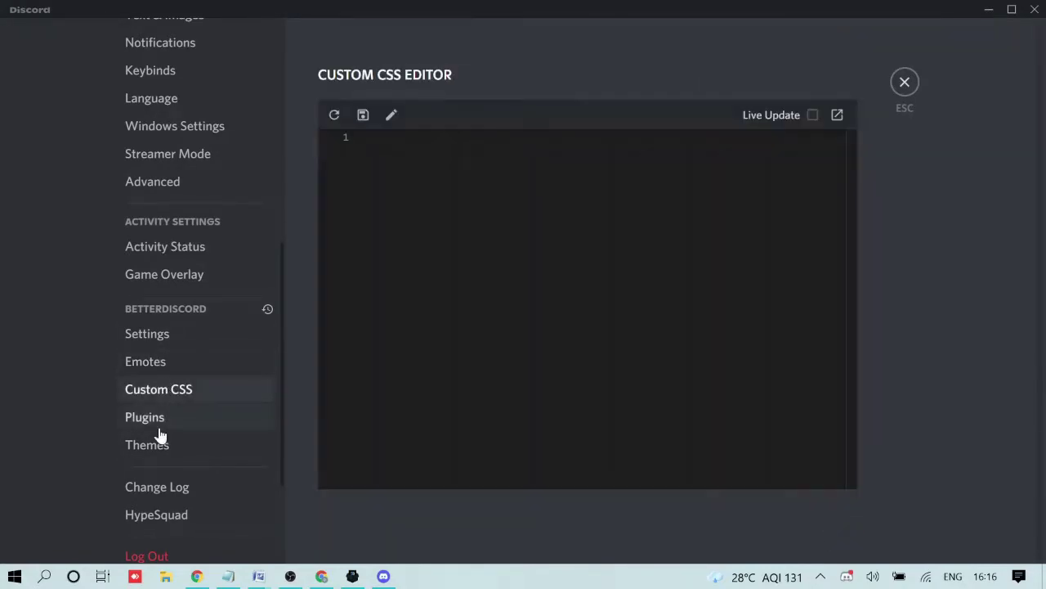
click(158, 421)
click(159, 444)
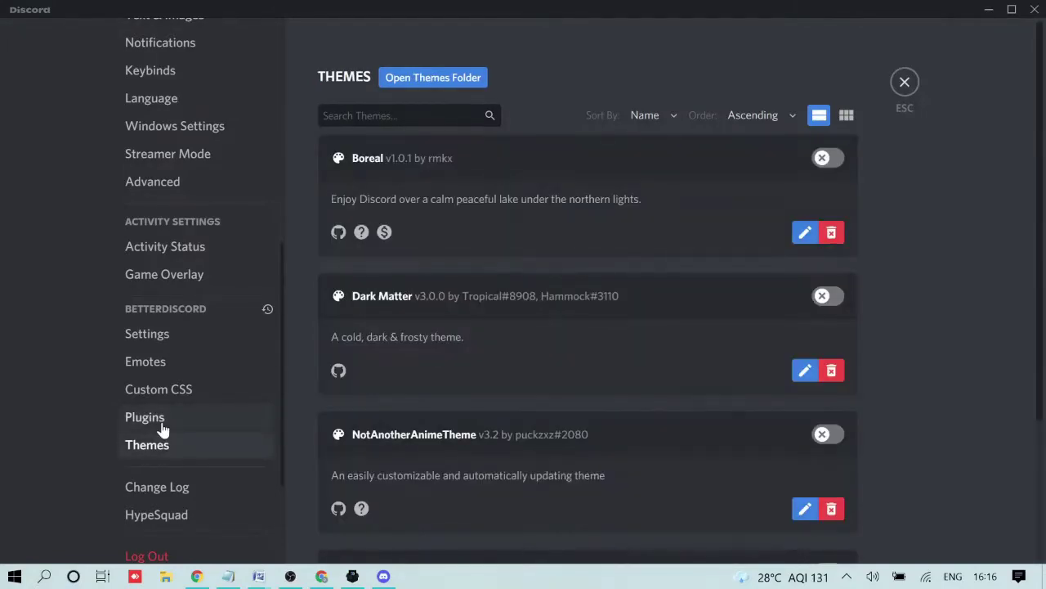
click(163, 421)
click(171, 448)
click(171, 422)
click(171, 449)
click(166, 417)
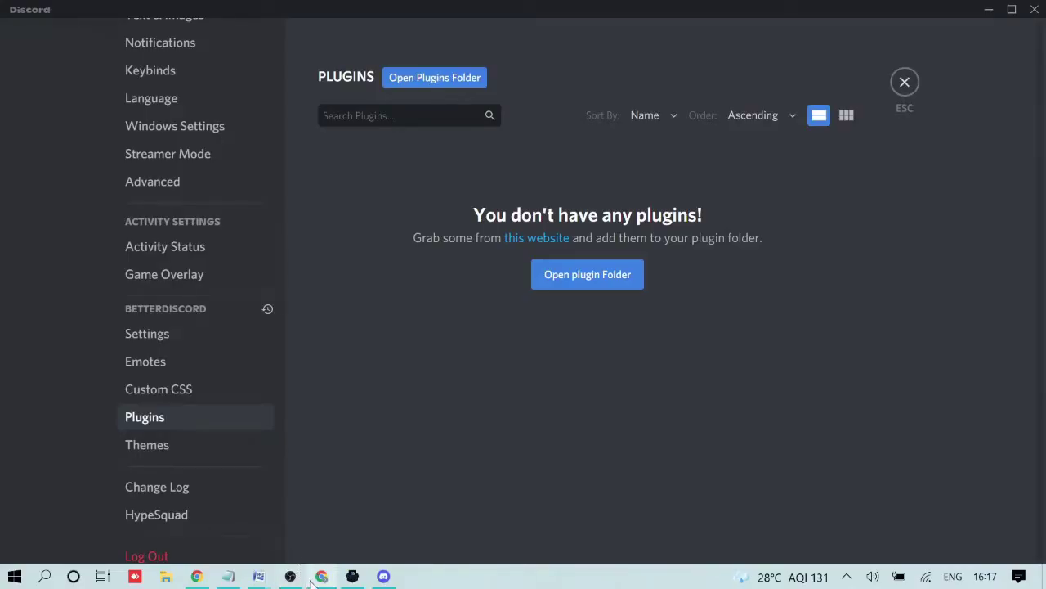
click(324, 578)
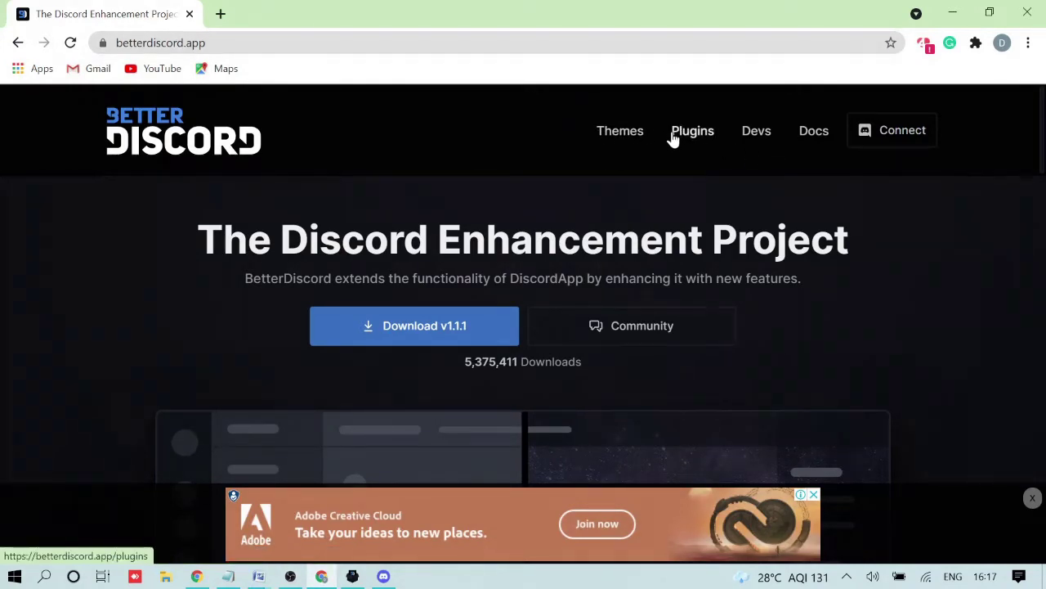
Step: Download ClearVision_v6.theme.css from the site's Themes page
click(620, 133)
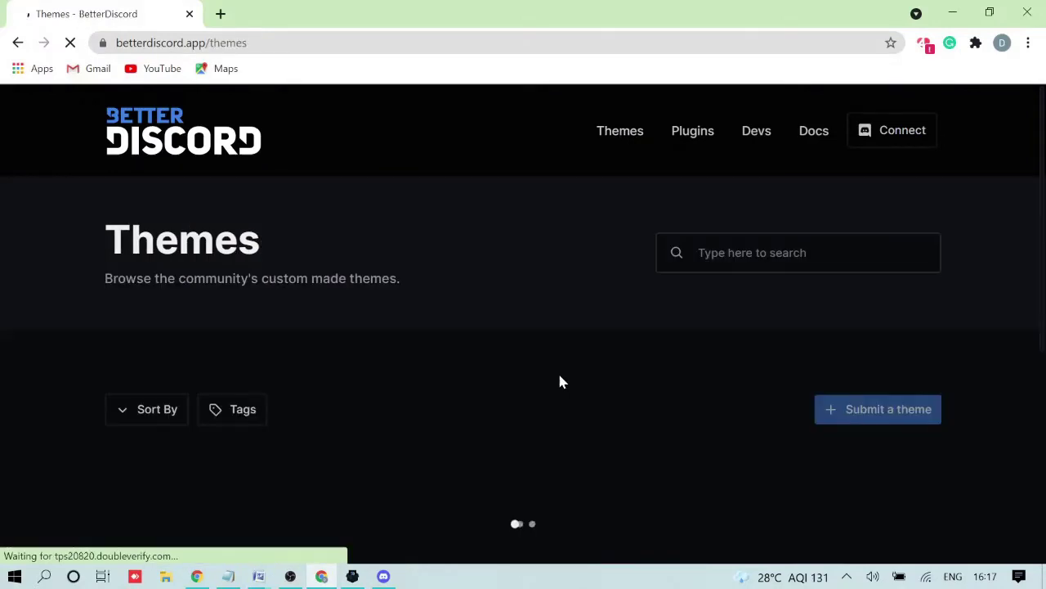
scroll(560, 368, down, 2)
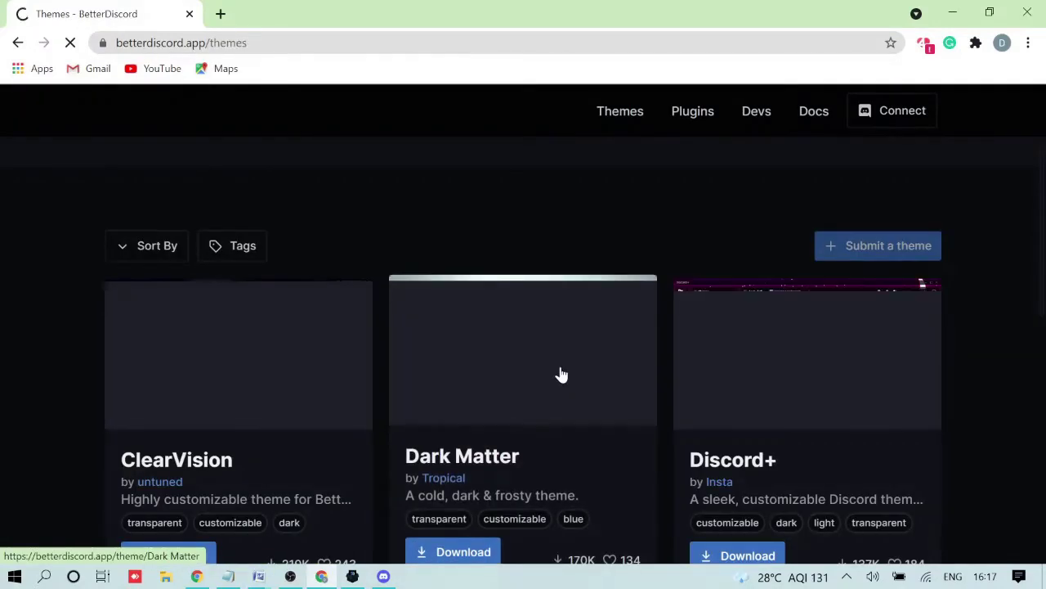
scroll(560, 369, down, 2)
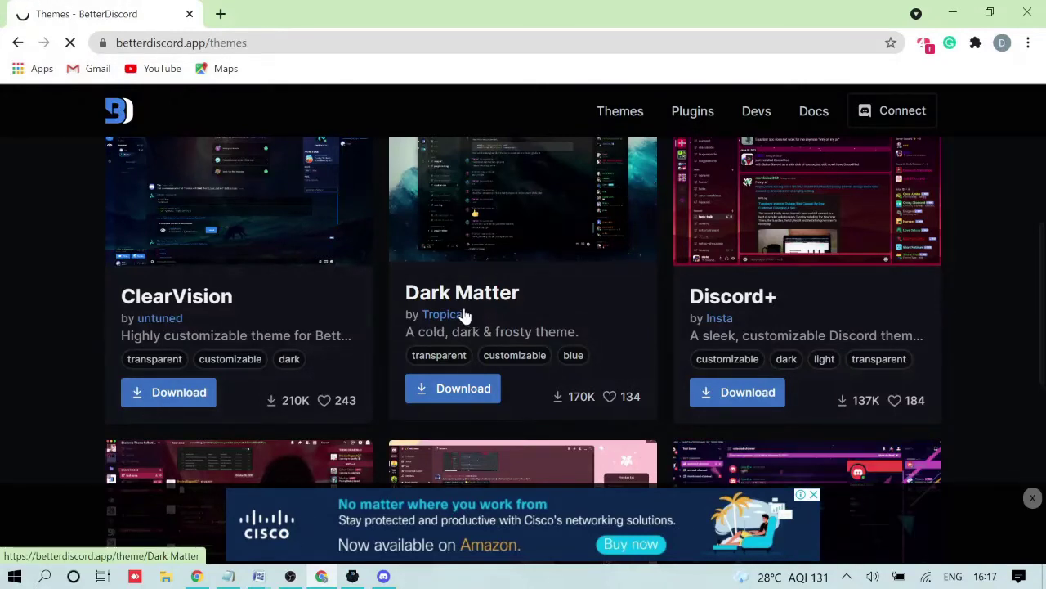
click(174, 388)
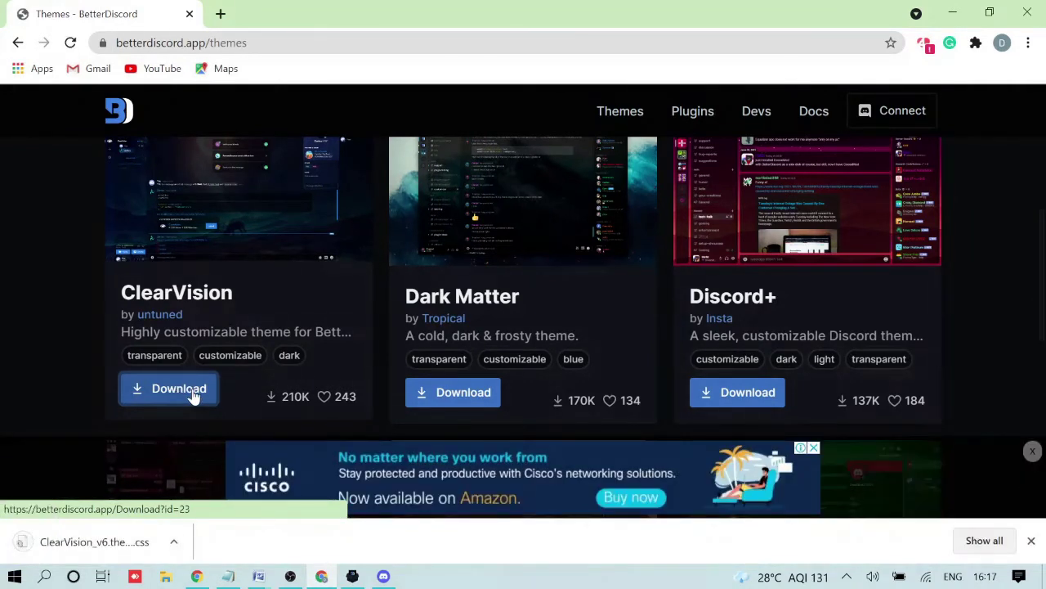
Step: Show ClearVision_v6.theme.css in the Downloads folder, move that window right, and minimize Chrome
right_click(89, 544)
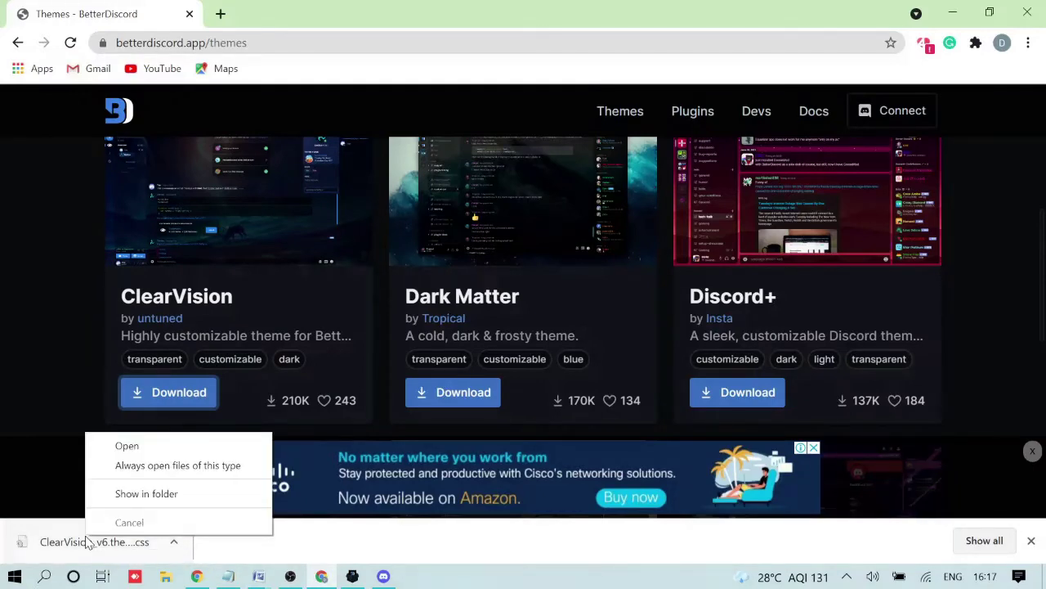
click(146, 494)
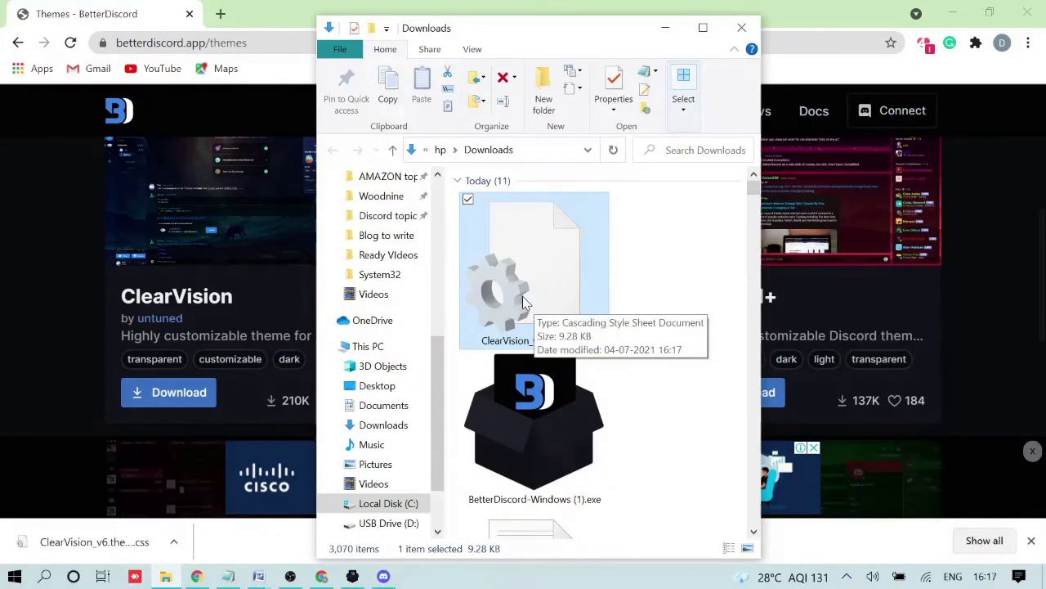
drag(571, 30, 813, 33)
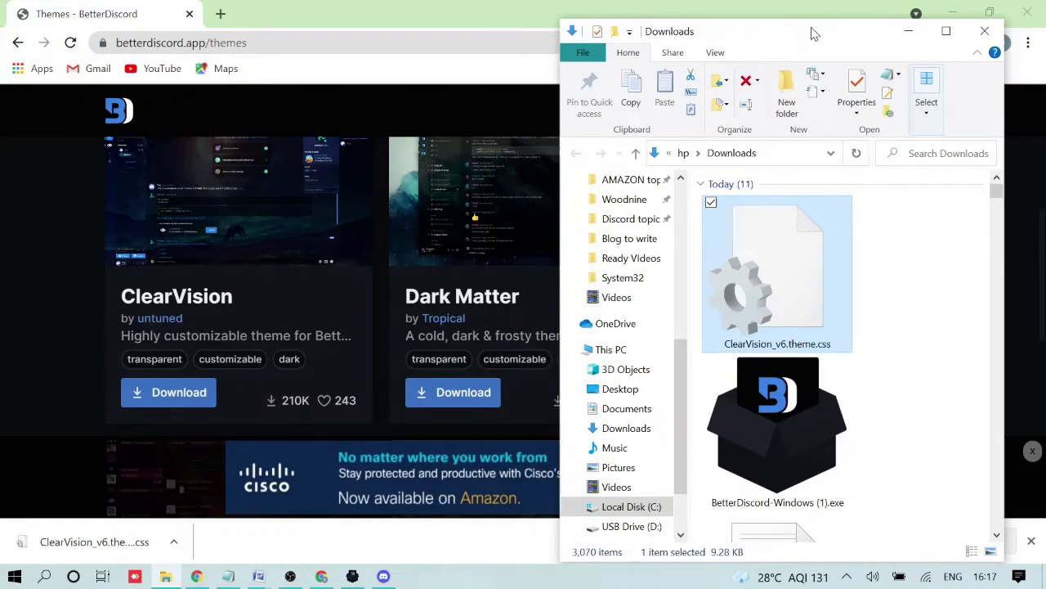
click(947, 10)
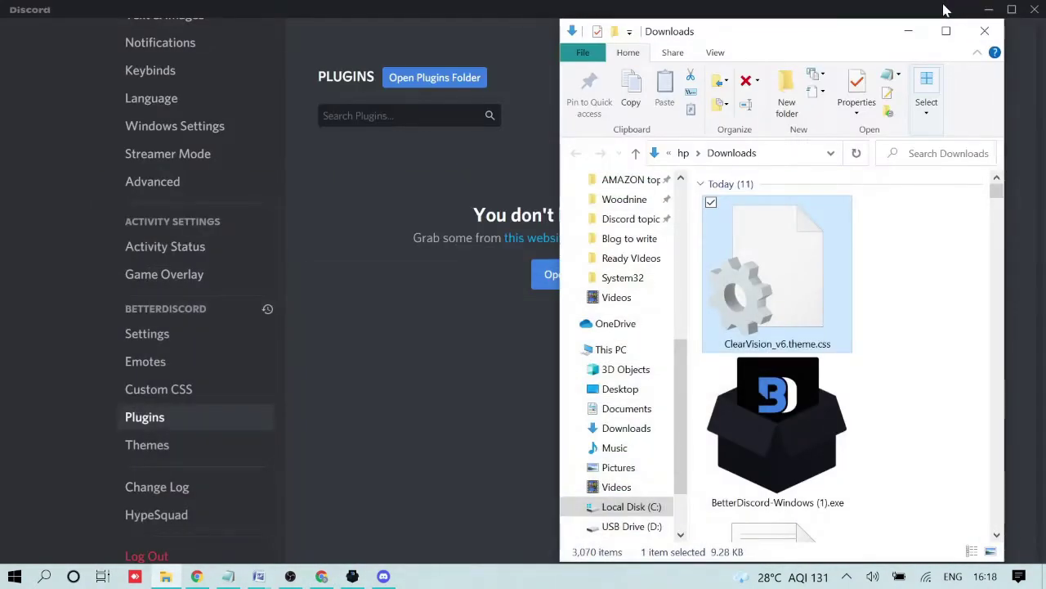
Step: Go to BetterDiscord's Themes settings and open the themes folder in File Explorer
click(483, 317)
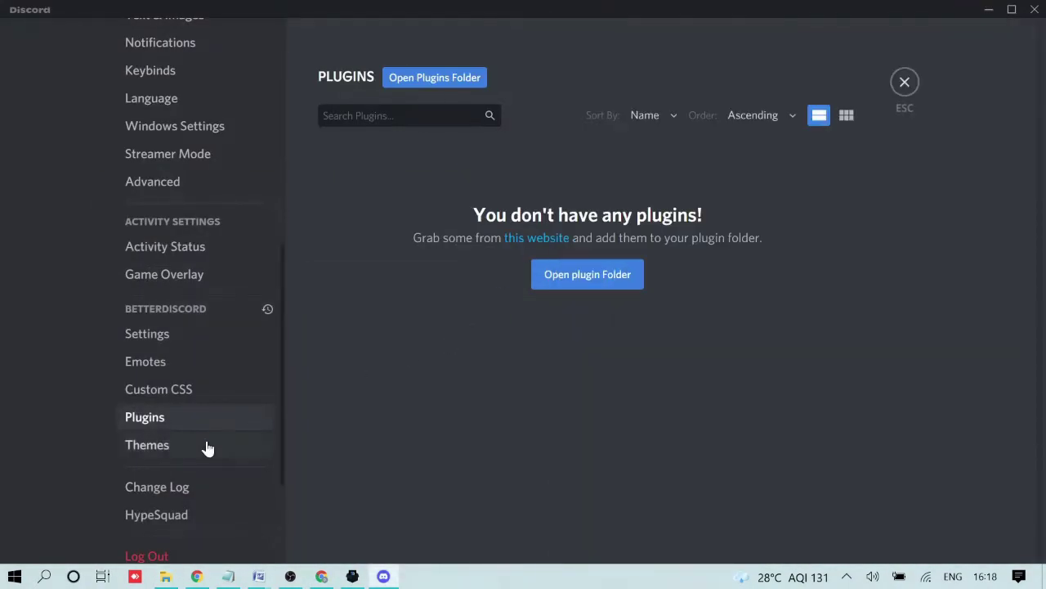
click(155, 456)
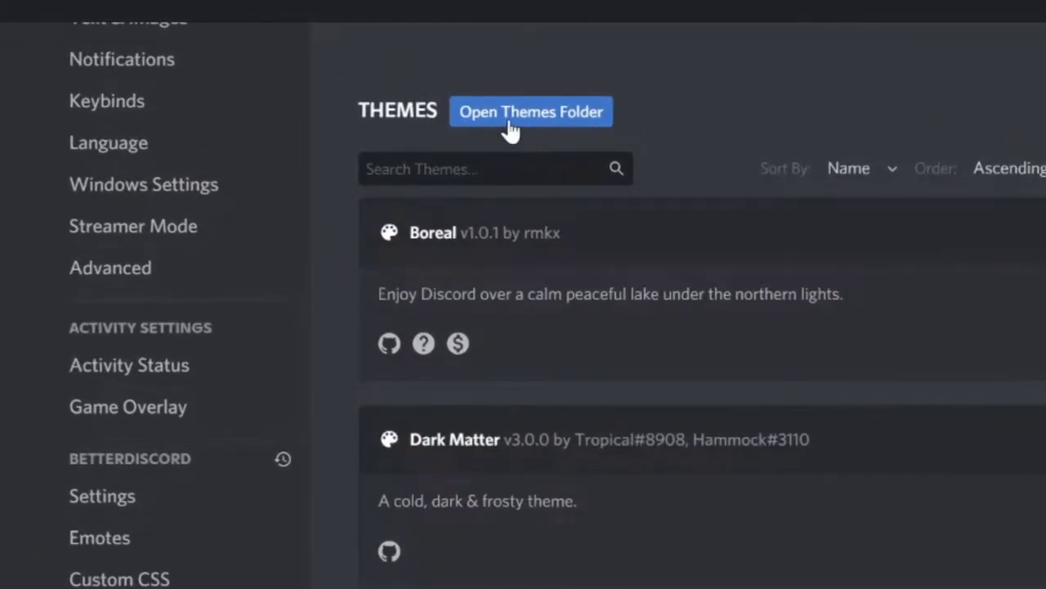
click(567, 113)
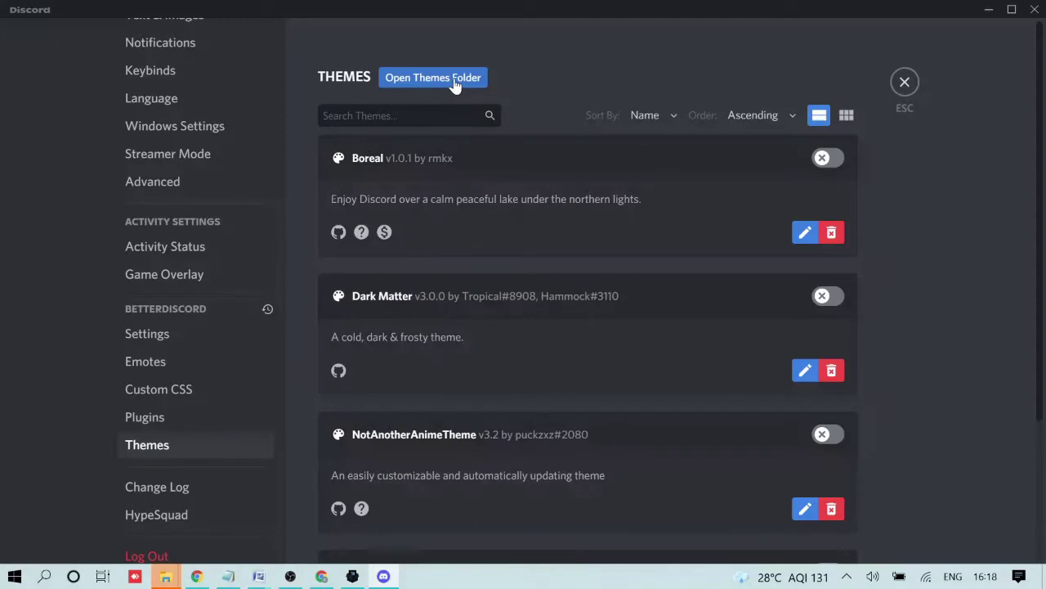
mouse_move(165, 579)
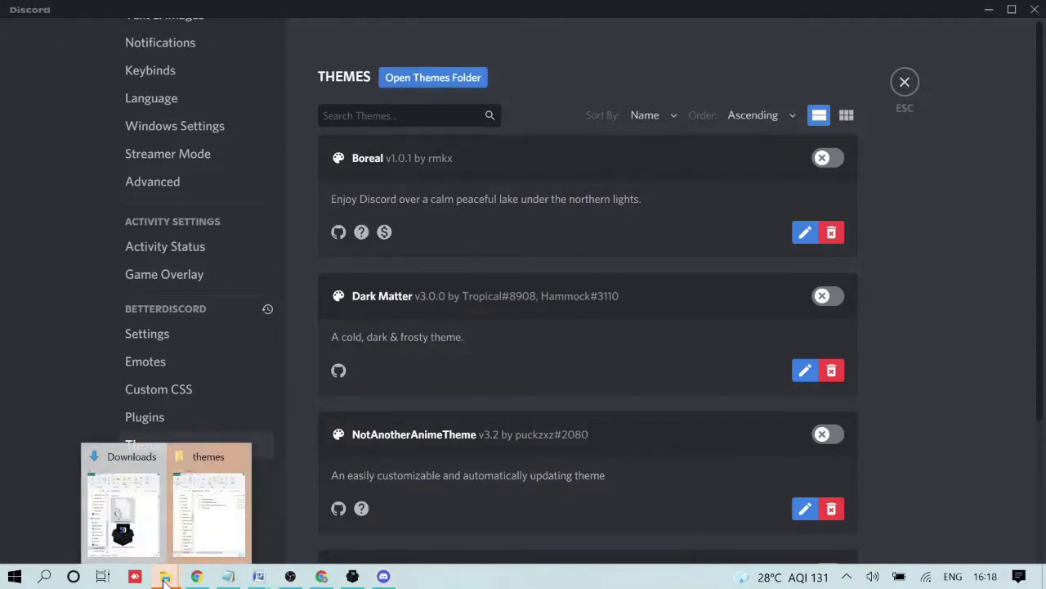
click(201, 523)
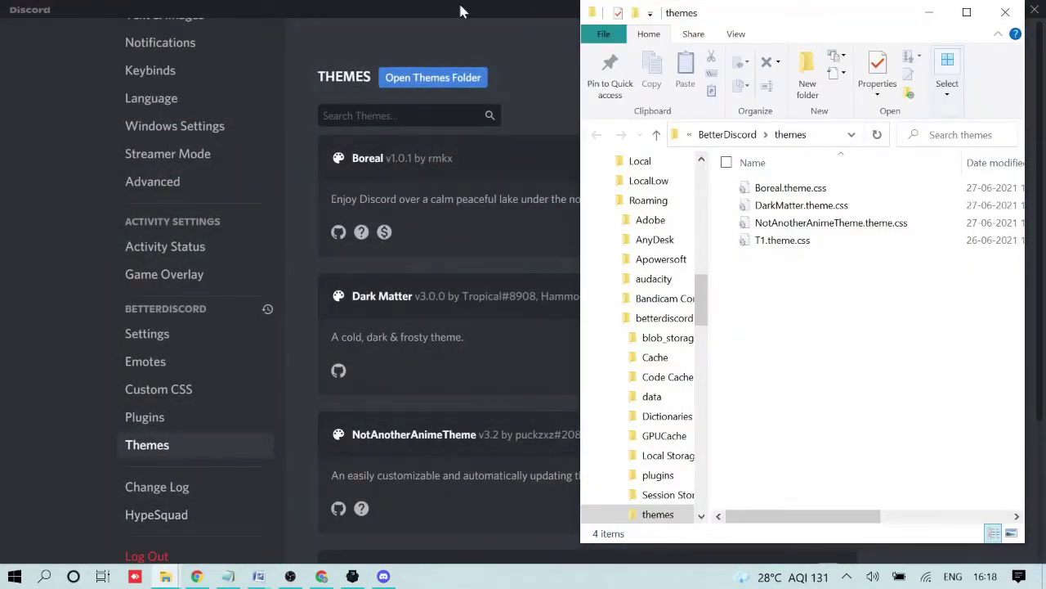
Step: Place the themes and Downloads folders side by side and move ClearVision_v6.theme.css into themes
click(509, 6)
click(989, 18)
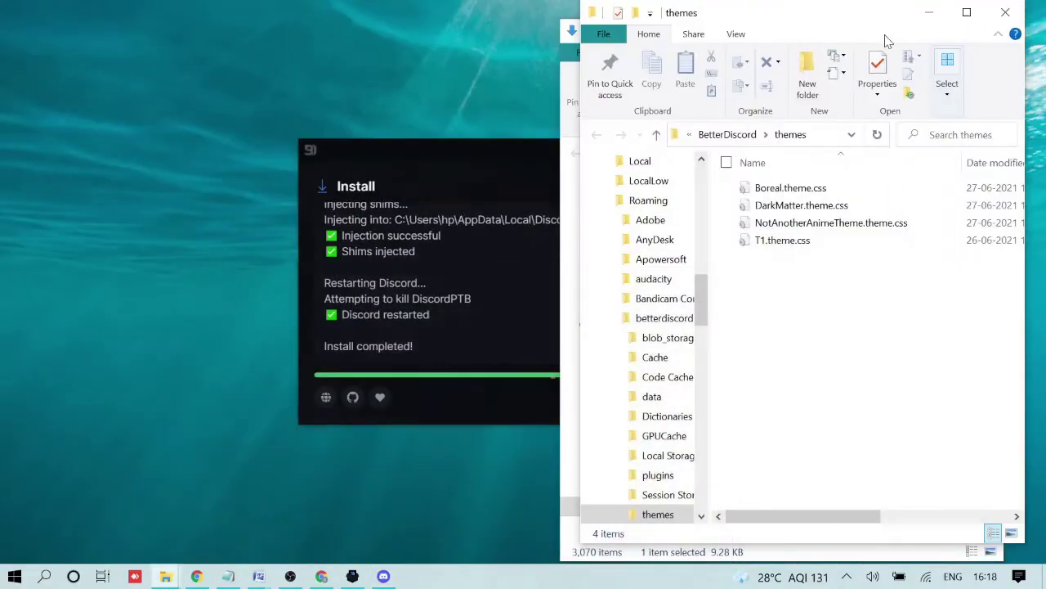
drag(841, 28, 267, 27)
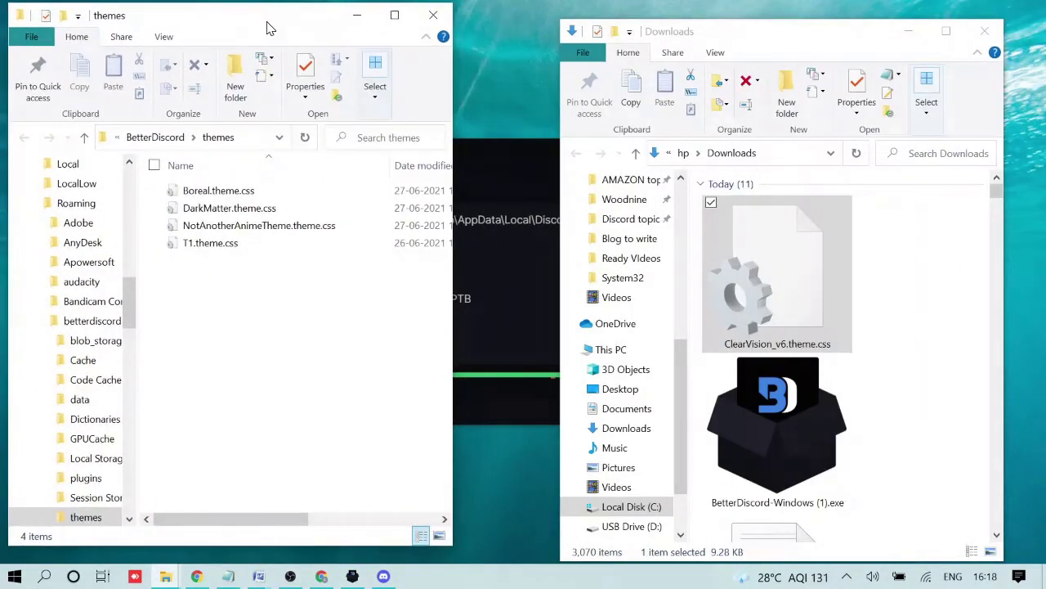
drag(746, 39, 651, 21)
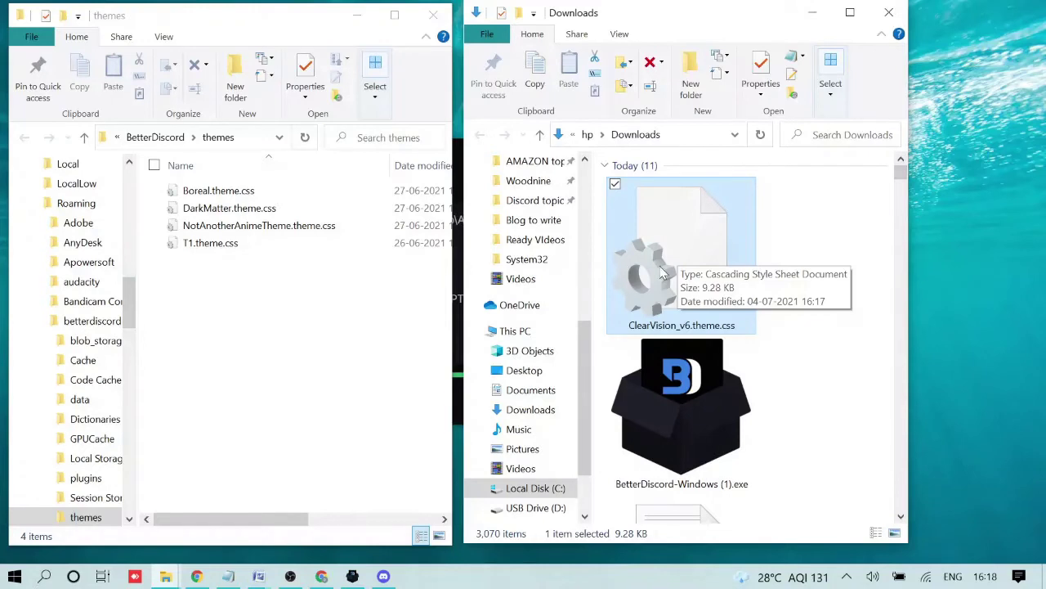
drag(664, 274, 225, 354)
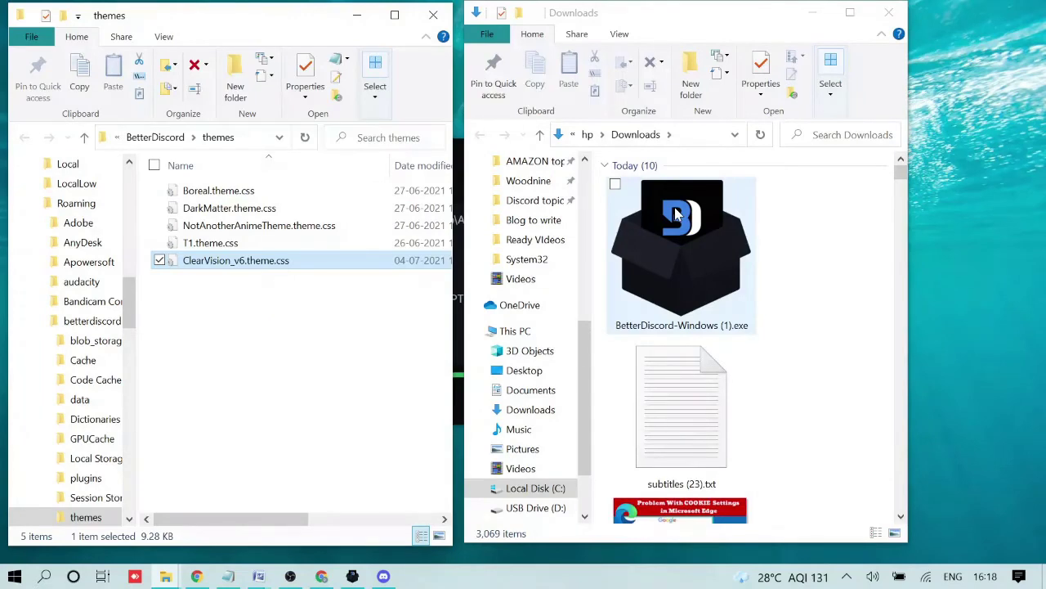
Step: Minimize both Explorer windows, close the finished installer, and return to Discord's Themes page
click(675, 214)
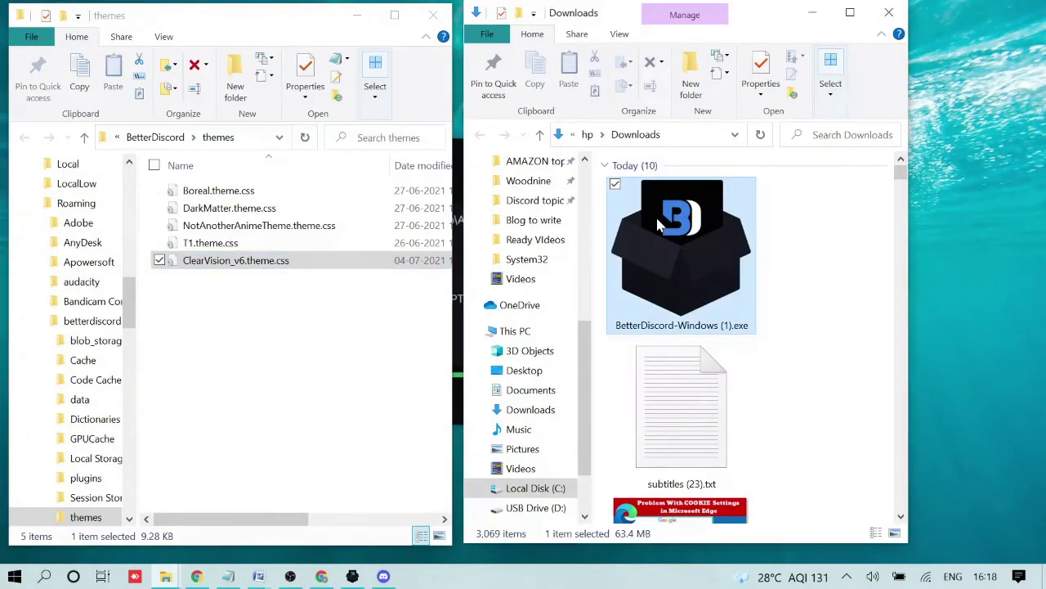
right_click(697, 245)
click(230, 317)
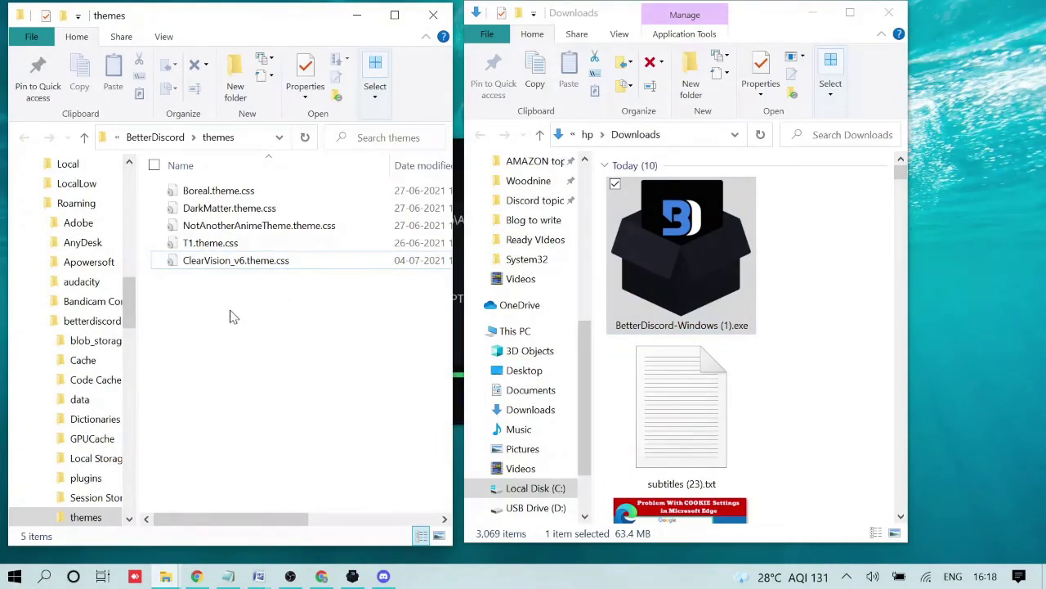
click(812, 12)
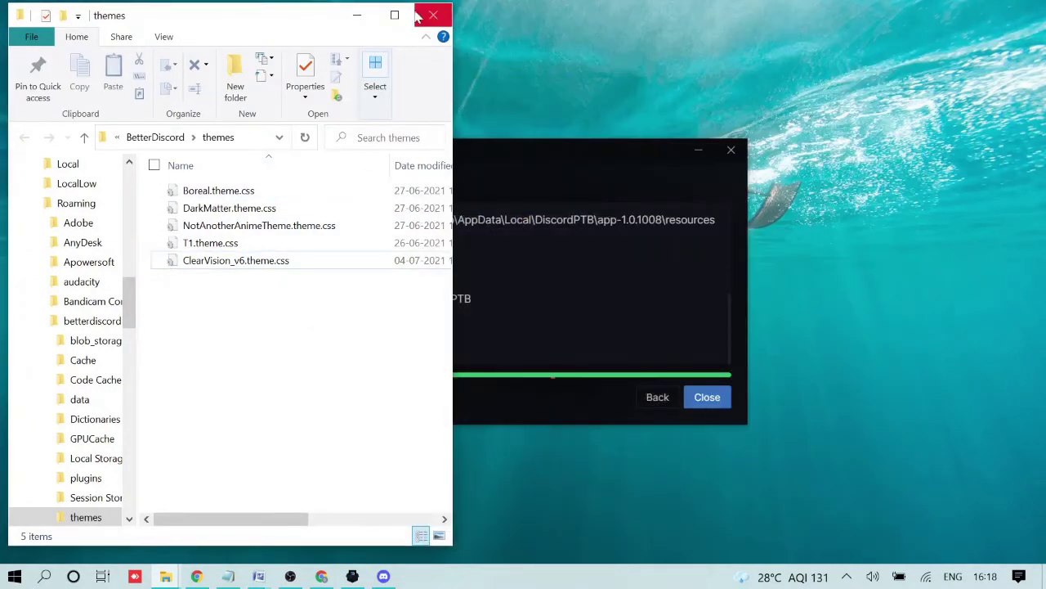
click(357, 14)
click(697, 399)
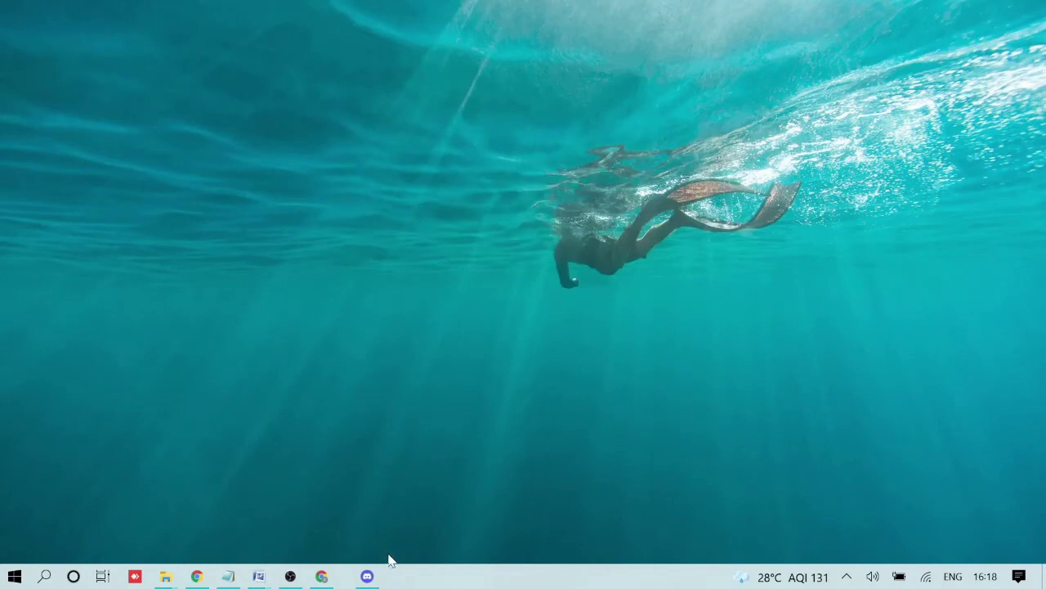
click(353, 575)
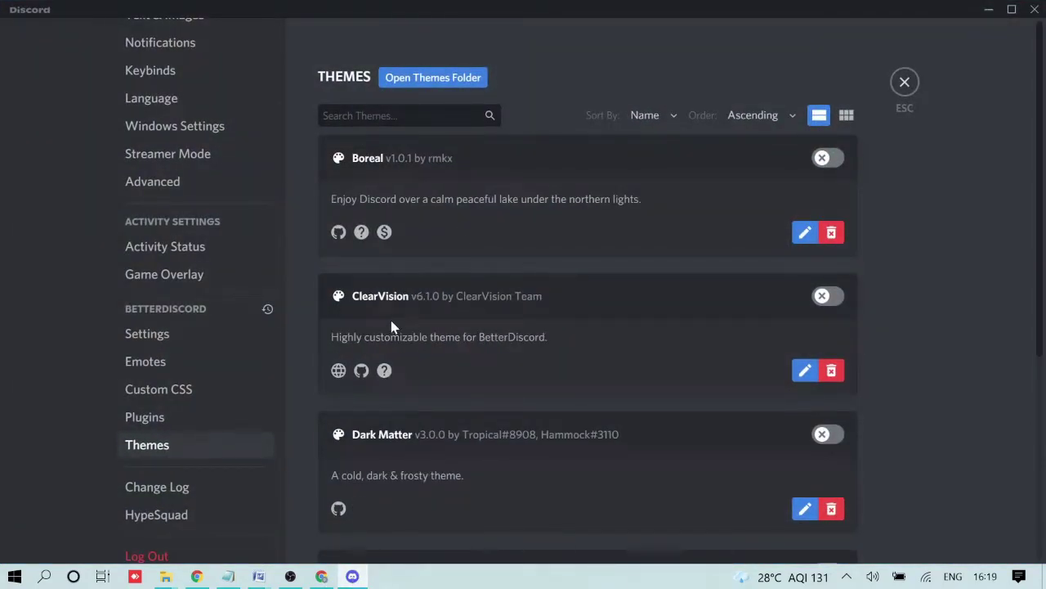
Step: Switch on the ClearVision theme and leave settings for the Friends page
click(828, 304)
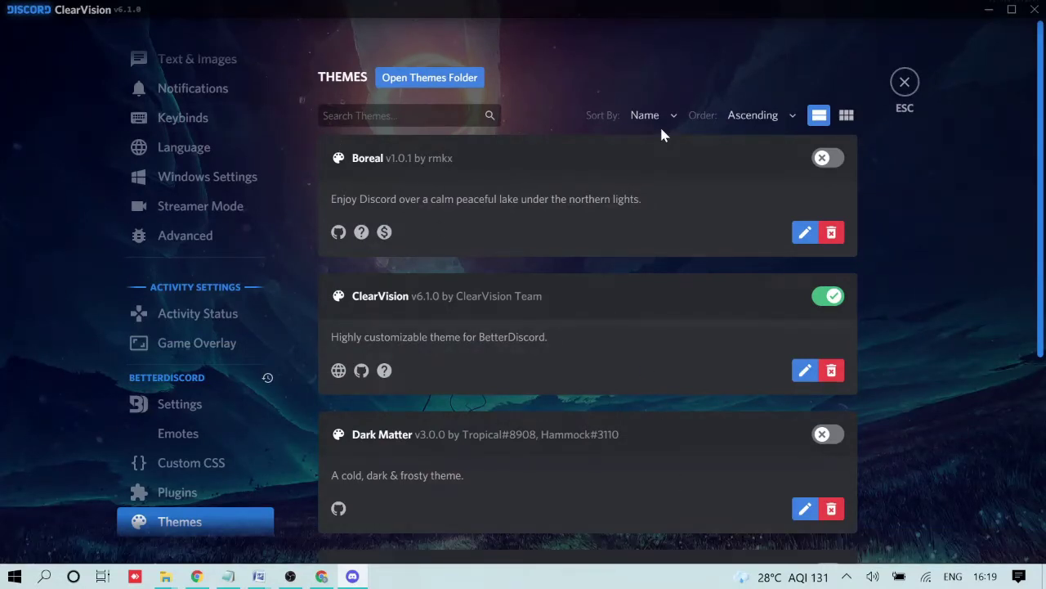
click(904, 84)
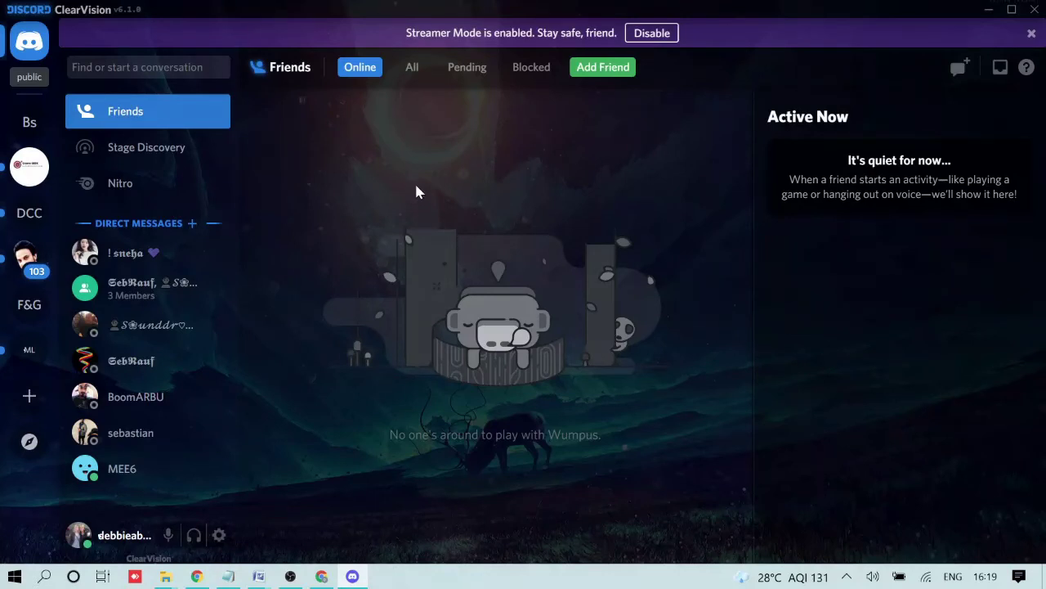
Step: Check the still-empty BetterDiscord Plugins page in User Settings, then minimise Discord
click(219, 535)
scroll(205, 205, down, 5)
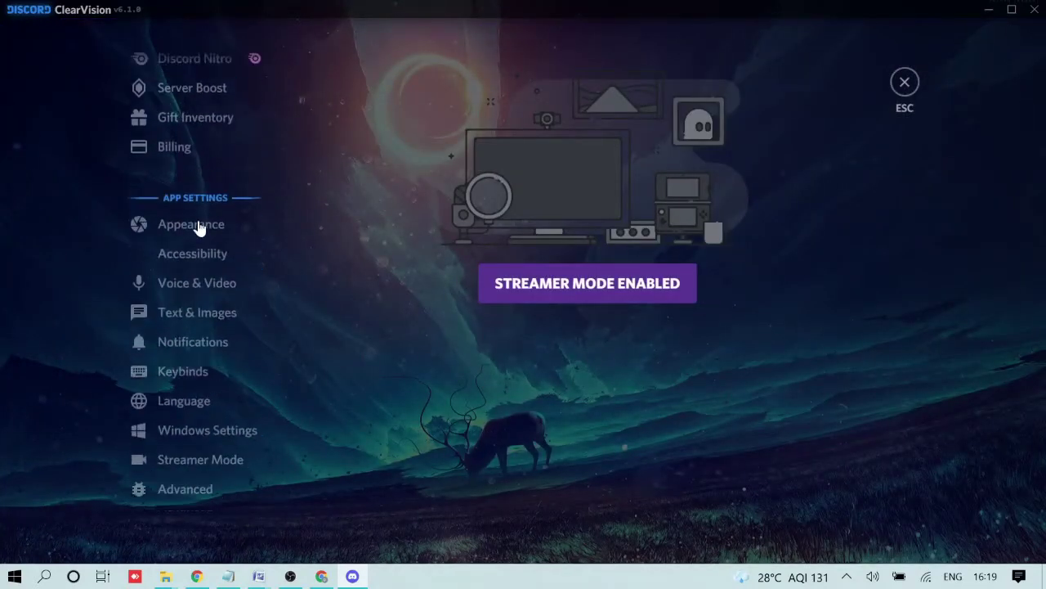
scroll(206, 408, down, 6)
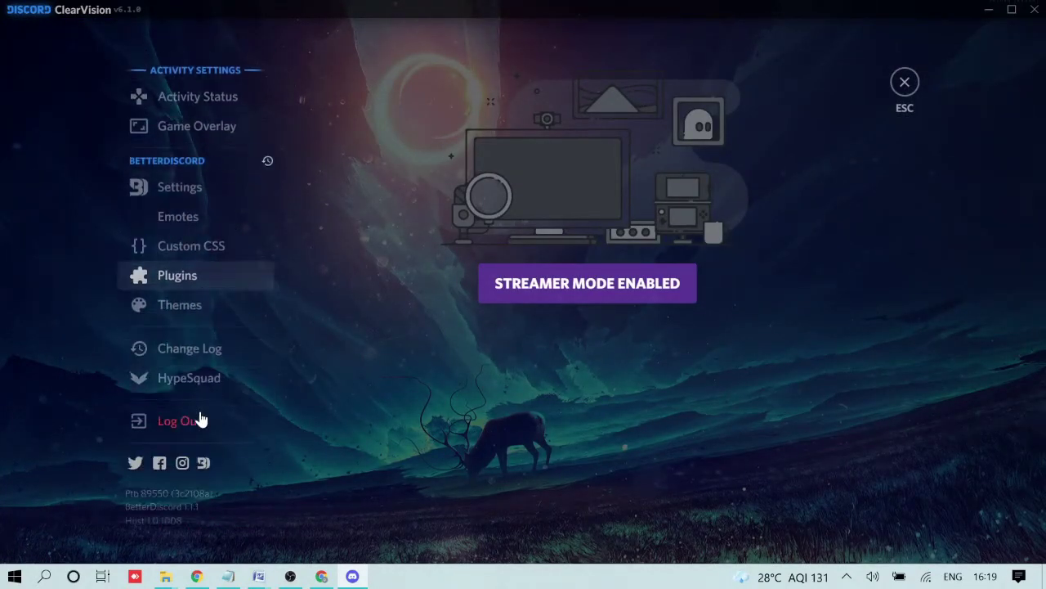
click(168, 257)
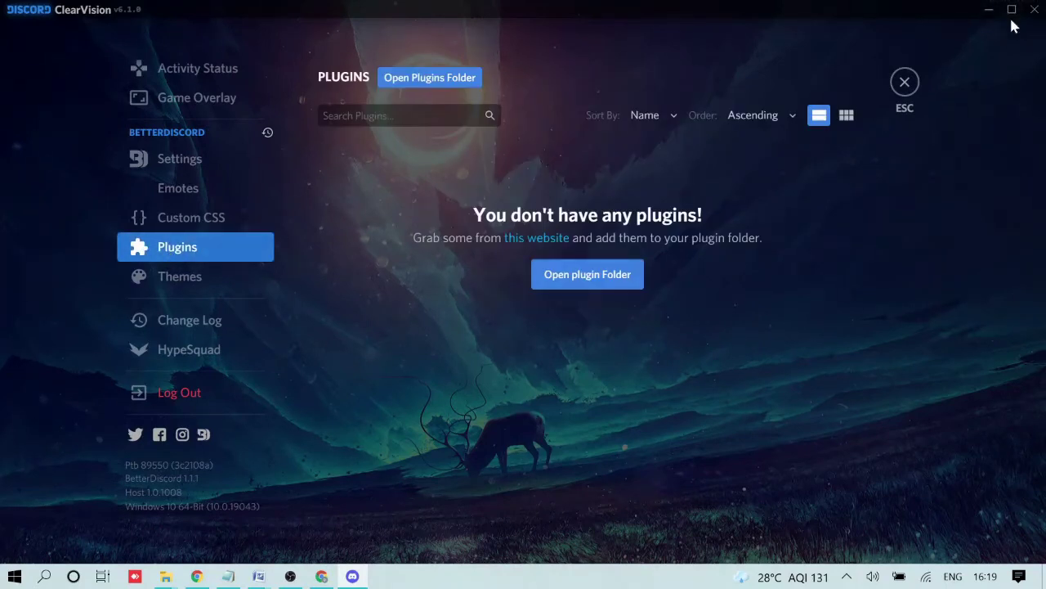
click(989, 9)
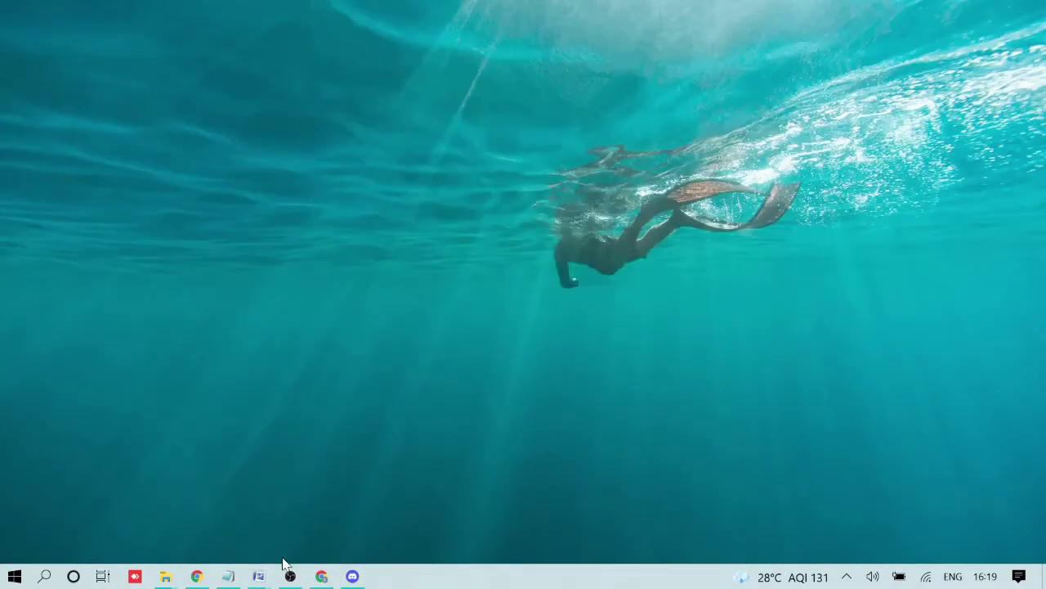
Step: Download CallTimeCounter from the BetterDiscord site's Plugins listing and keep the flagged file
click(320, 576)
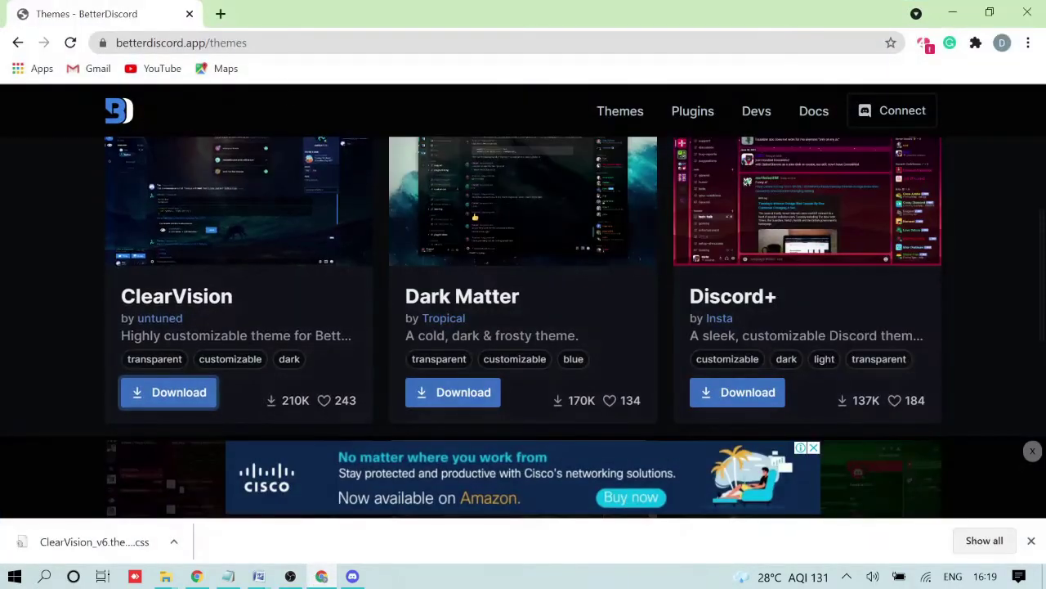
click(16, 44)
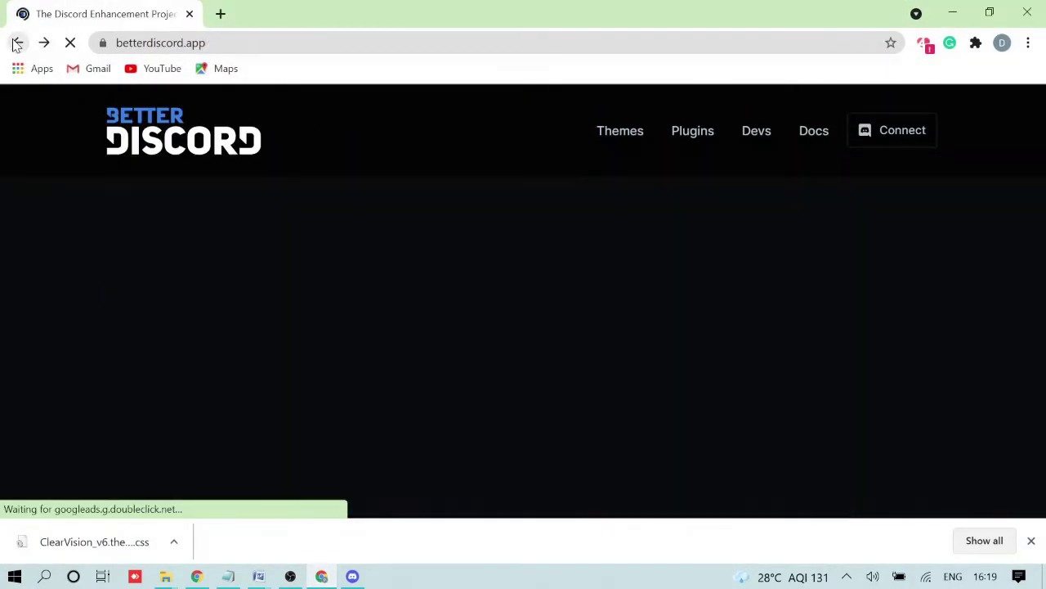
click(692, 135)
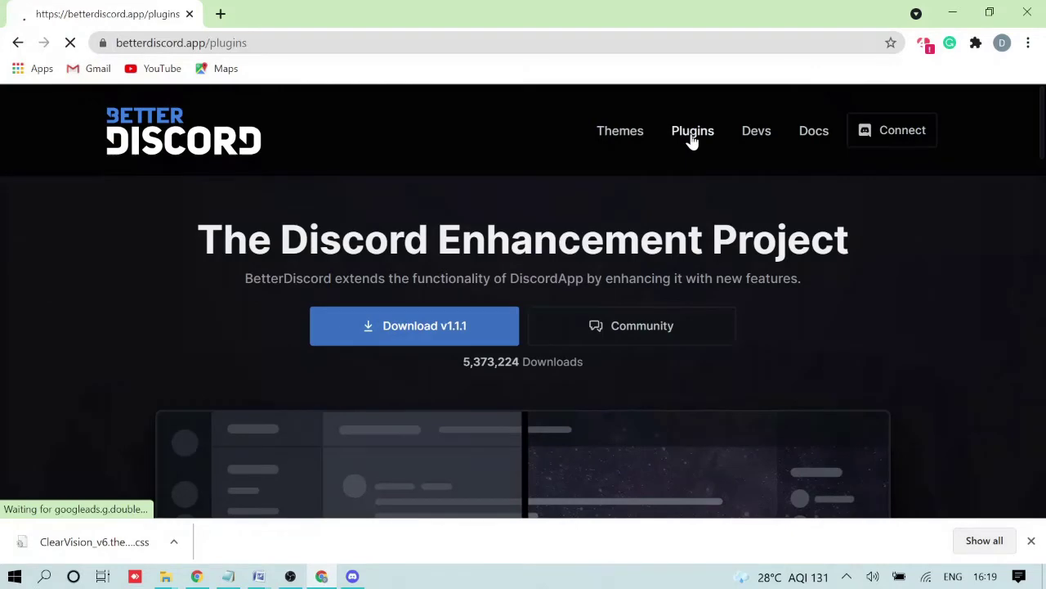
scroll(597, 316, down, 3)
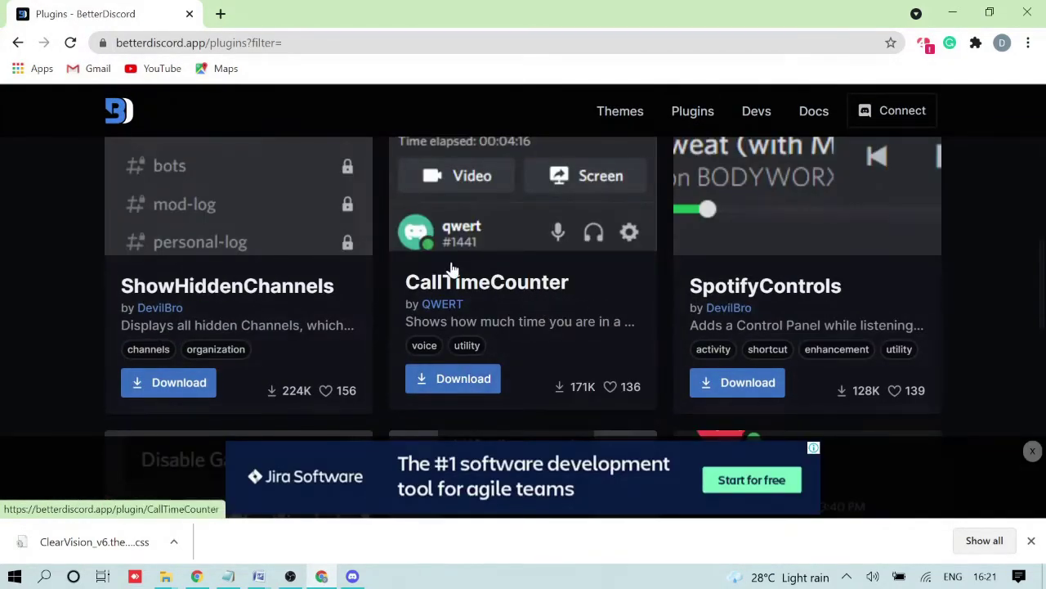
click(462, 384)
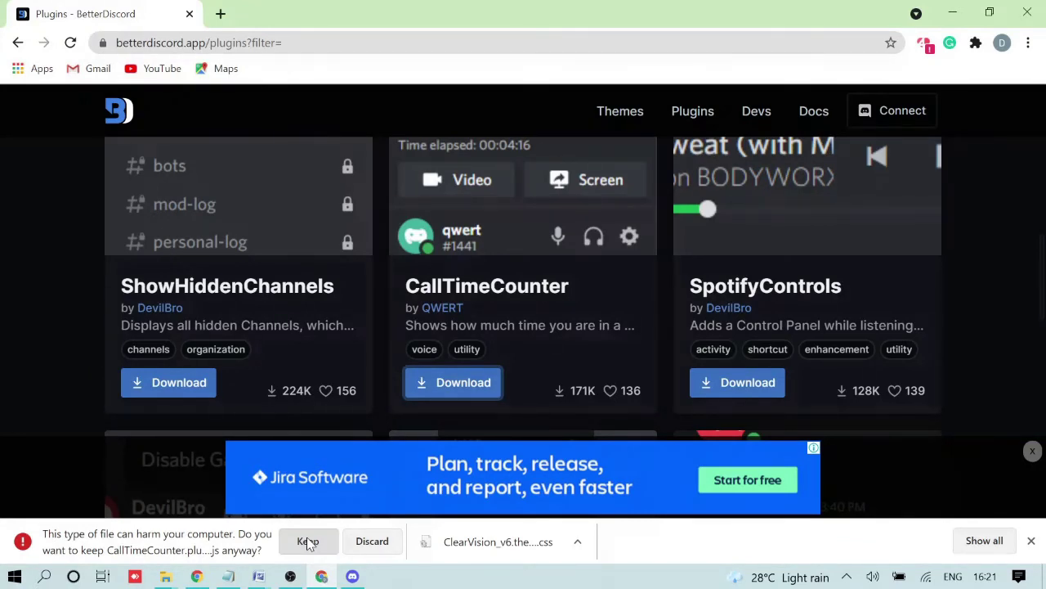
click(308, 542)
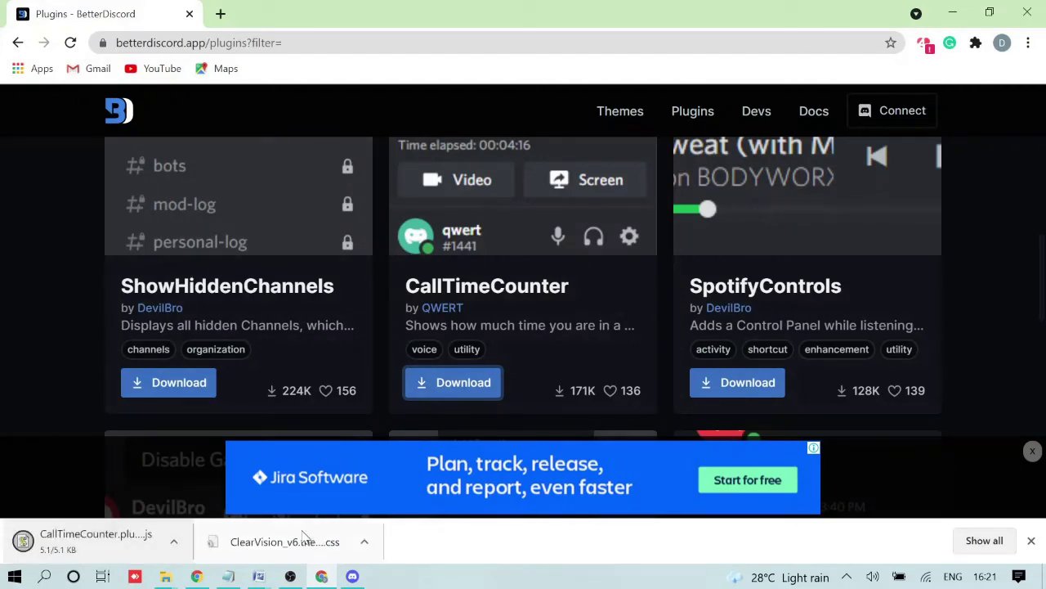
right_click(89, 538)
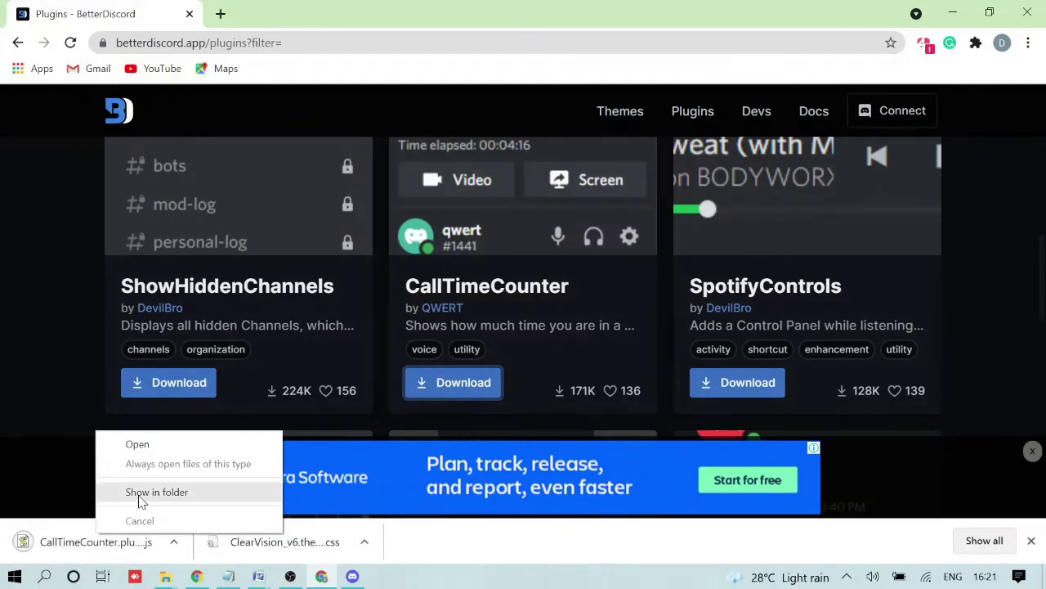
Step: Show the downloaded file in Downloads and open the BetterDiscord plugins folder from Discord
click(143, 495)
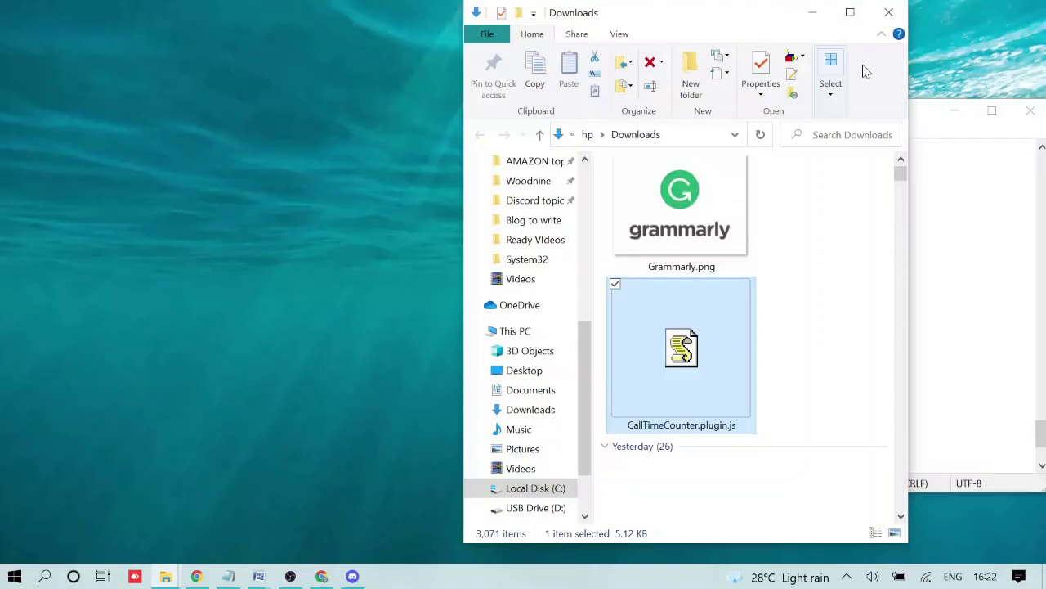
click(352, 576)
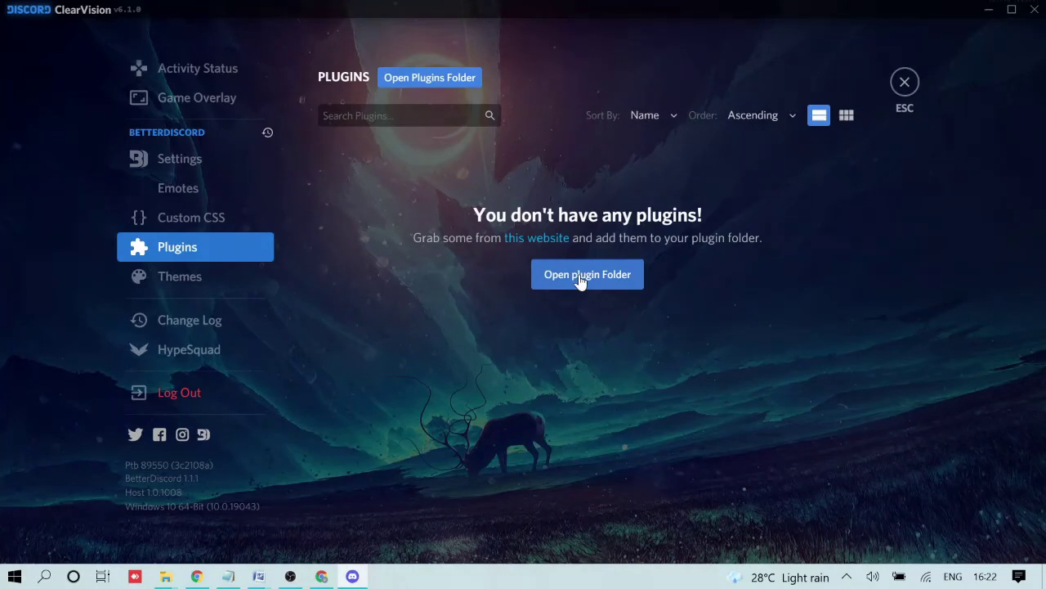
click(576, 286)
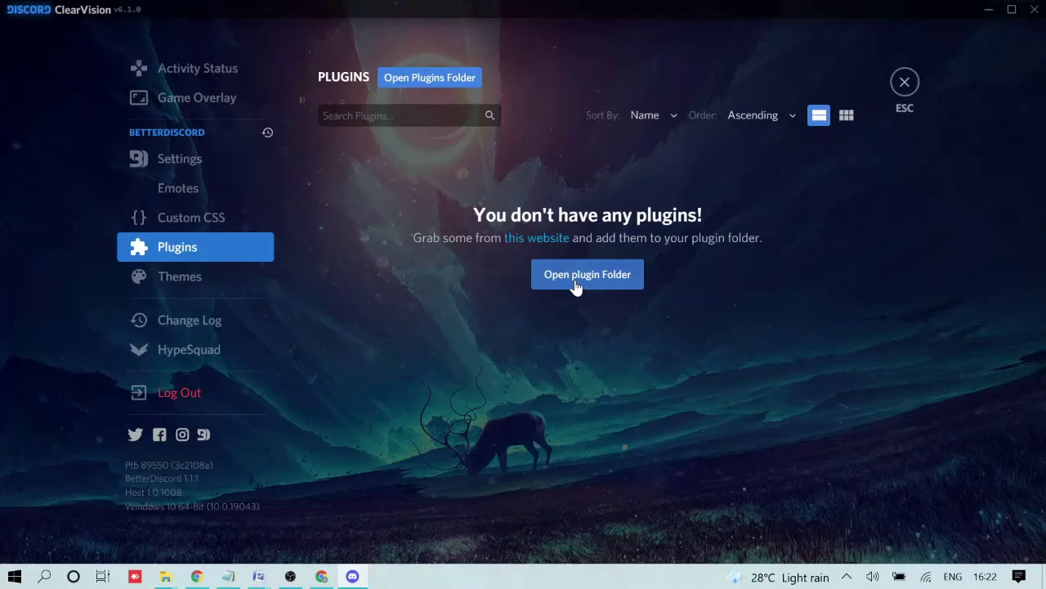
click(988, 9)
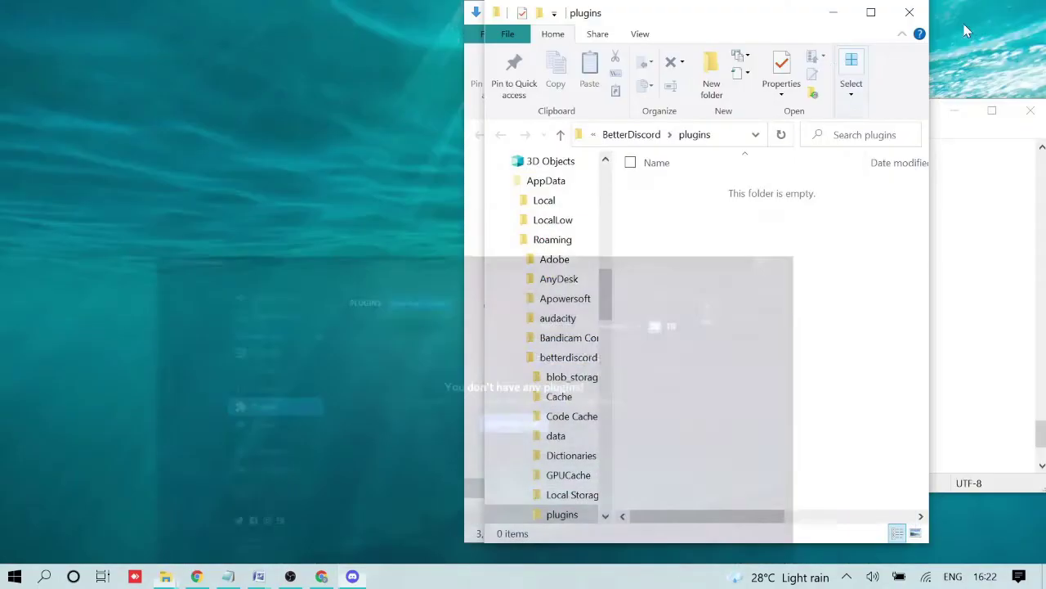
Step: Move CallTimeCounter.plugin.js into the plugins folder and minimise both Explorer windows
drag(711, 20, 247, 25)
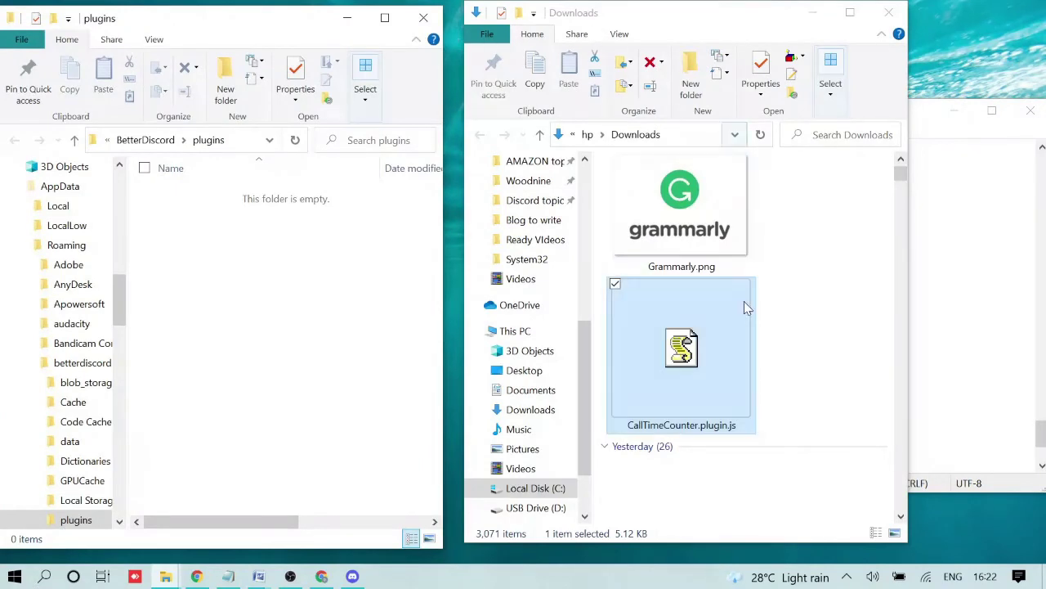
drag(681, 342, 196, 288)
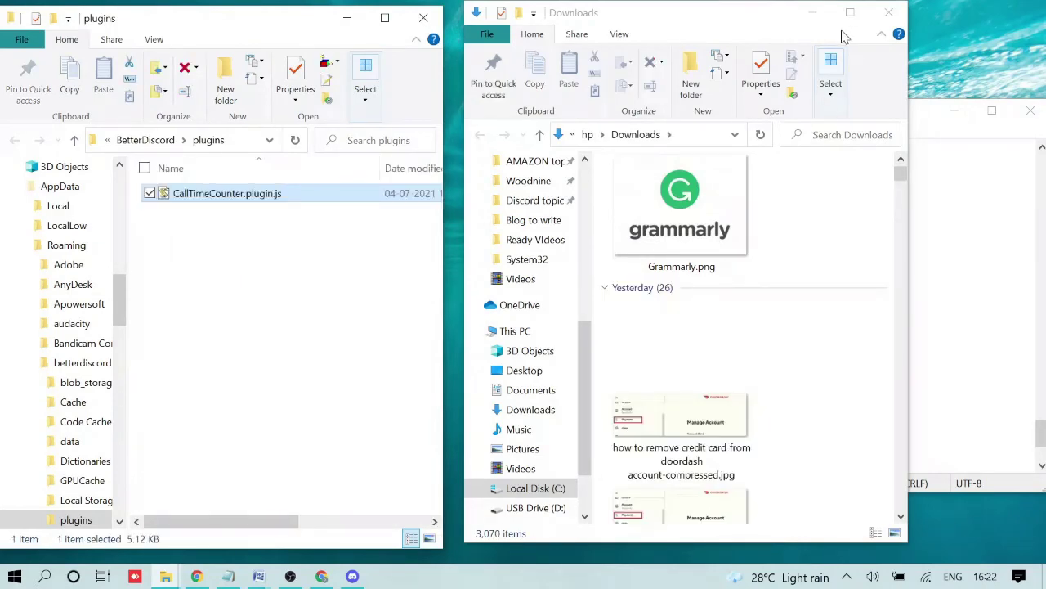
click(818, 15)
click(347, 18)
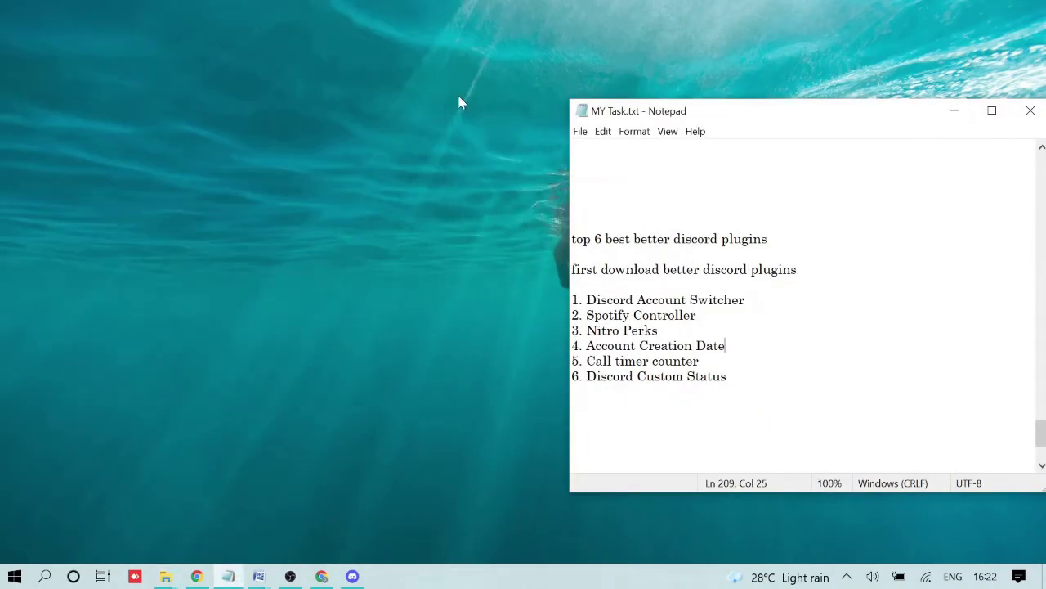
Step: Download the required ZeresPluginLibrary from Discord's prompt and dismiss its changelog
click(957, 109)
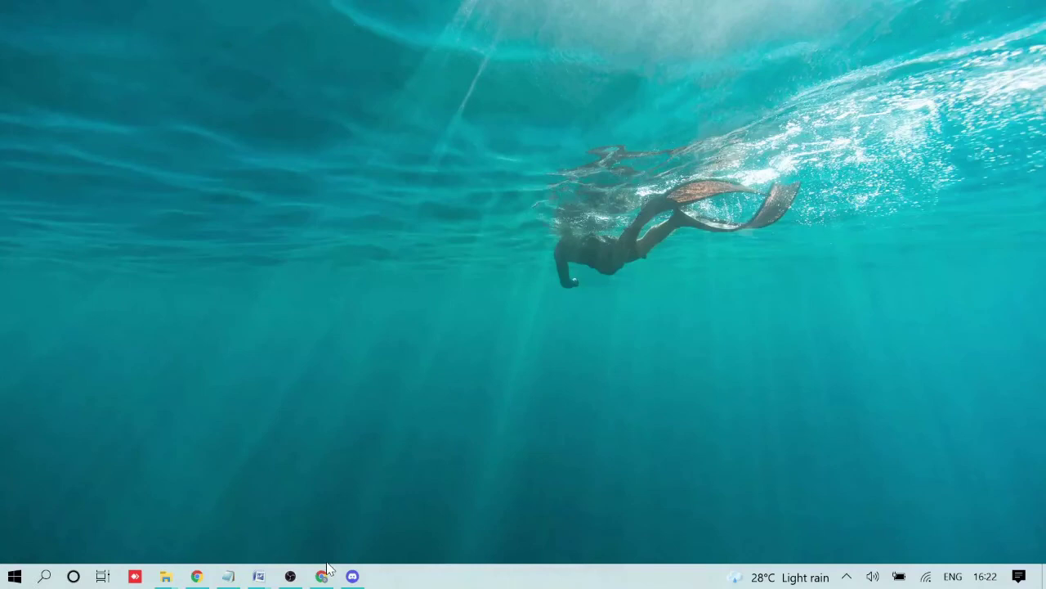
click(352, 575)
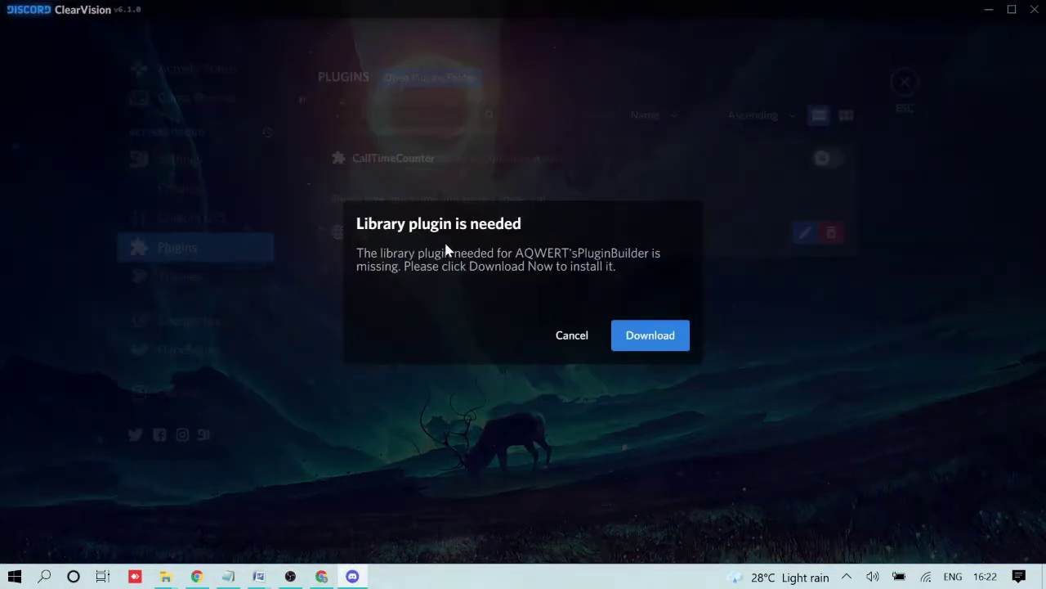
click(657, 347)
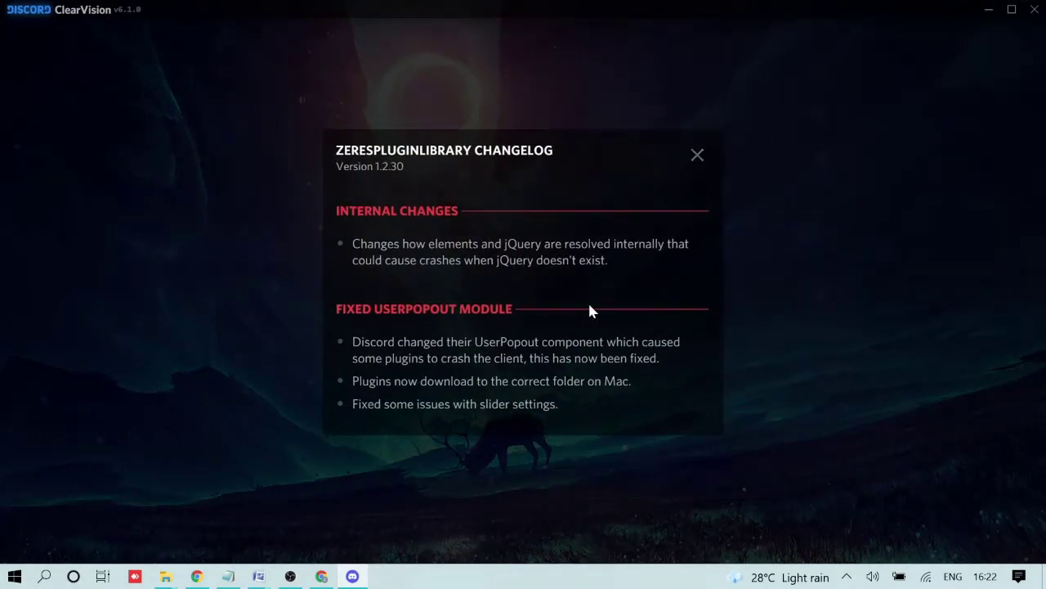
click(697, 157)
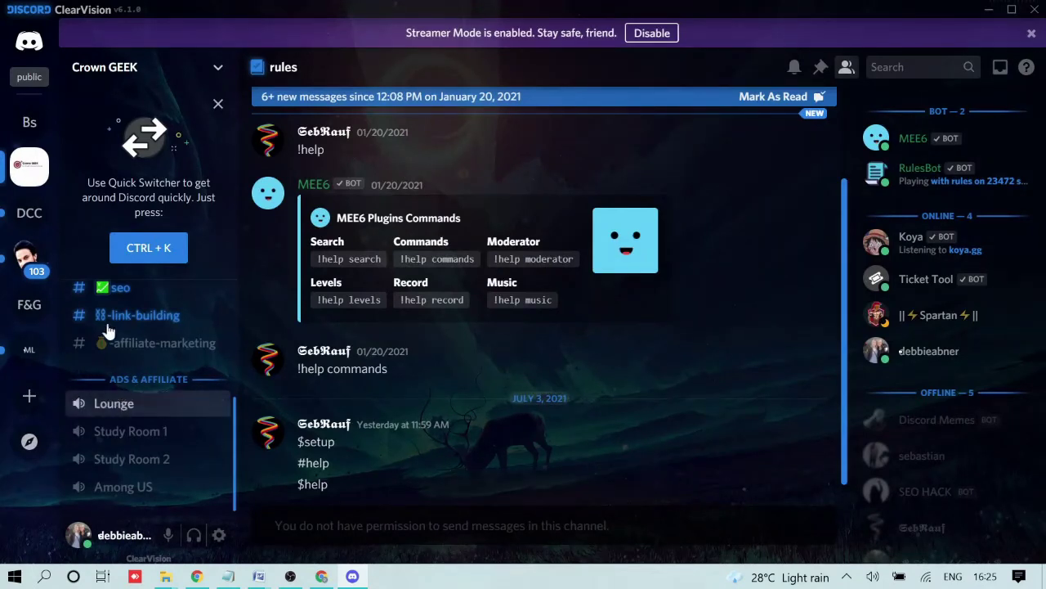
Step: Join and disconnect from the Lounge voice channel, then bring up User Settings
click(130, 415)
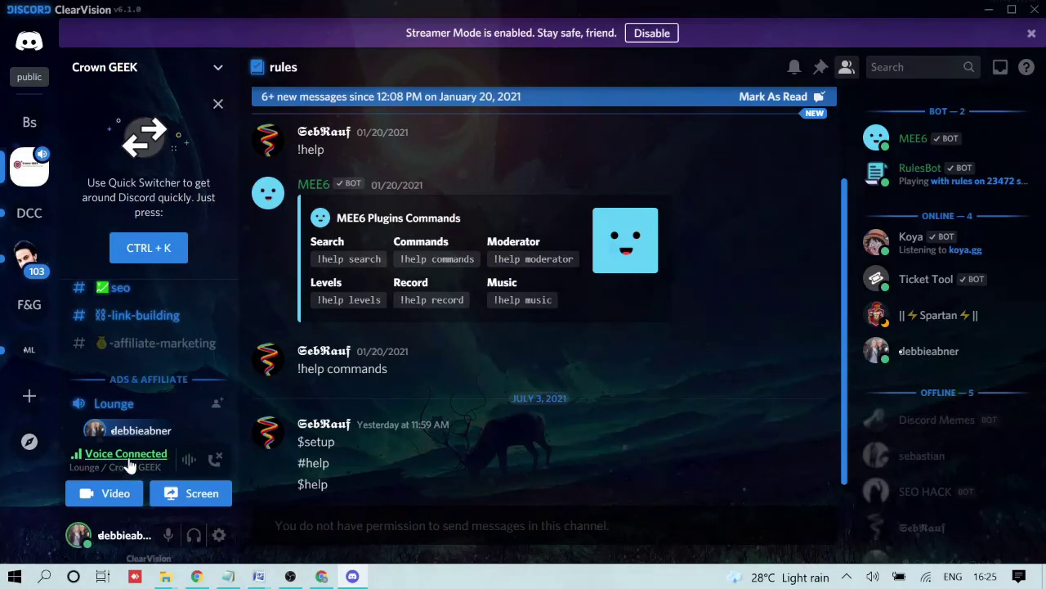
click(219, 463)
click(219, 534)
scroll(207, 488, down, 10)
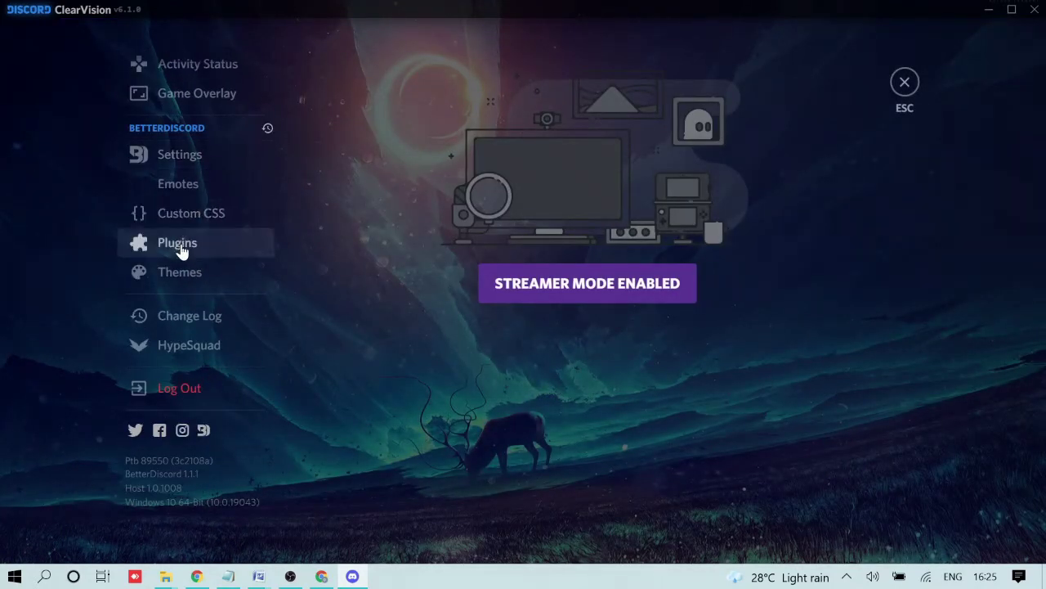
Step: Enable CallTimeCounter in Plugins, exit settings, and join Lounge so the 0:00 timer shows
click(180, 244)
click(827, 159)
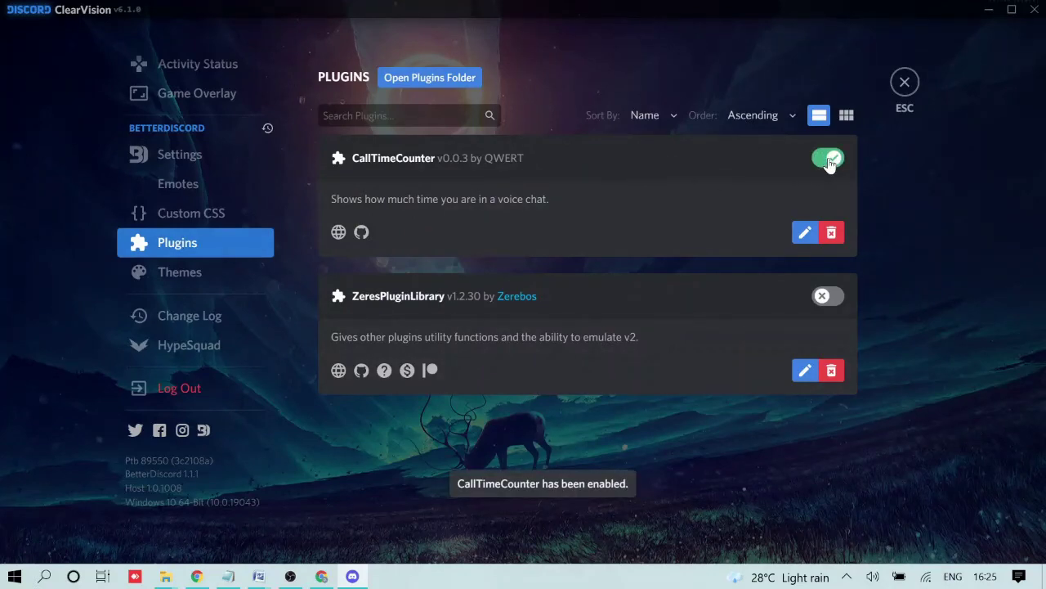
click(905, 85)
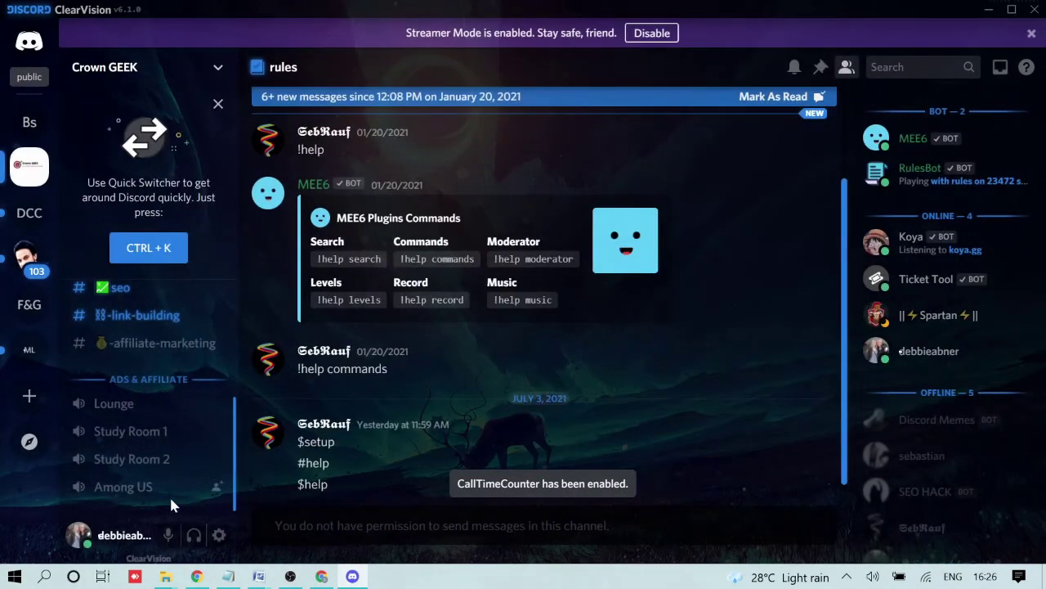
click(139, 415)
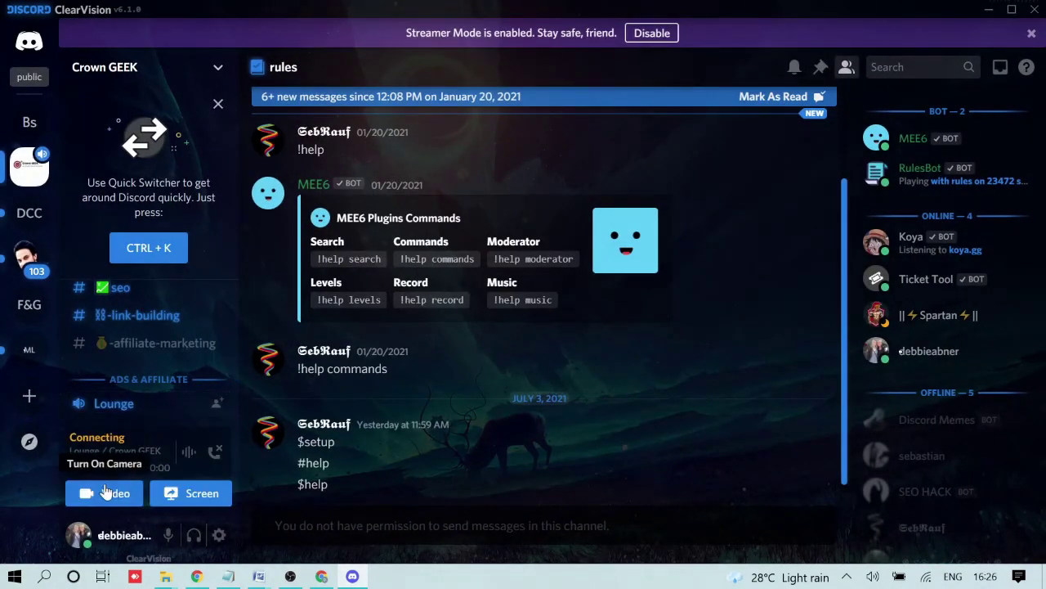